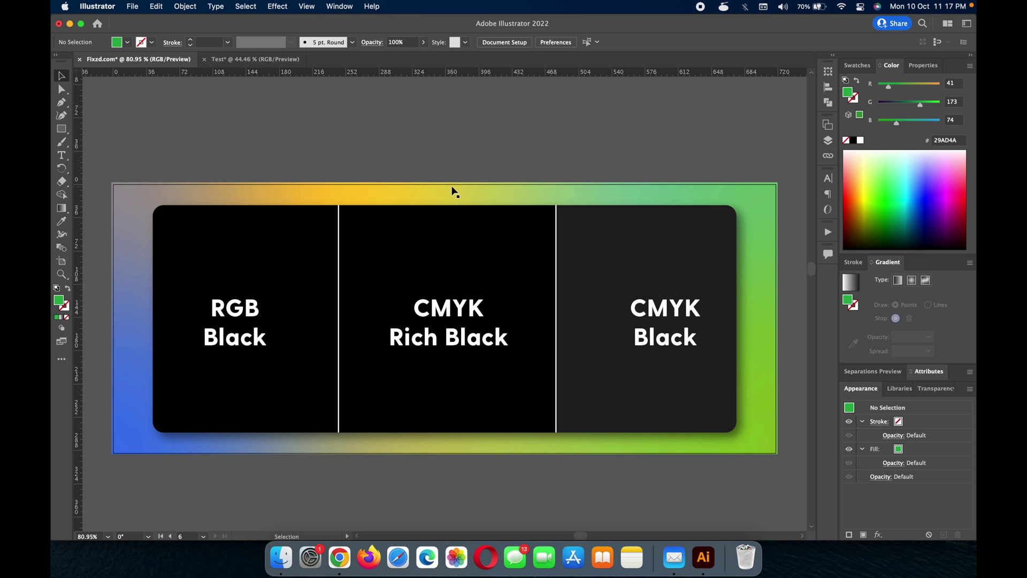
Close the old Test document's tab, which brings up the save-changes prompt.
click(203, 60)
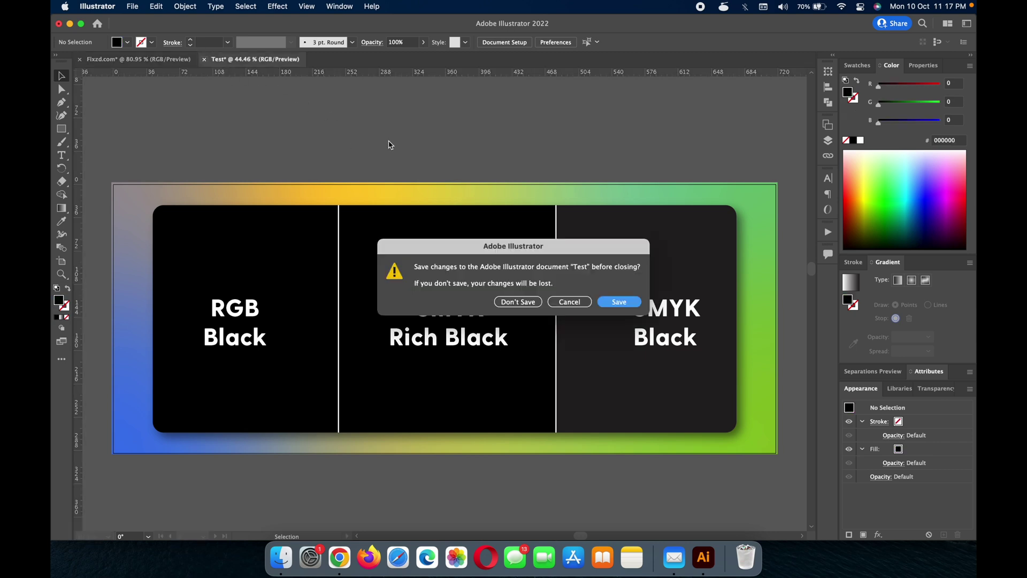
Discard the old Test document and create a new RGB Color document named Test.
click(521, 301)
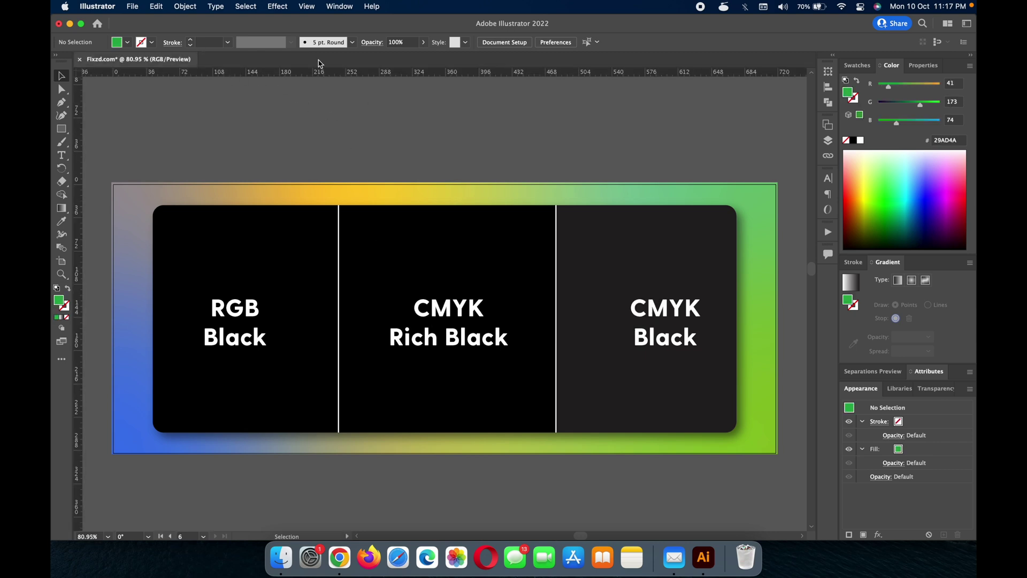
click(132, 7)
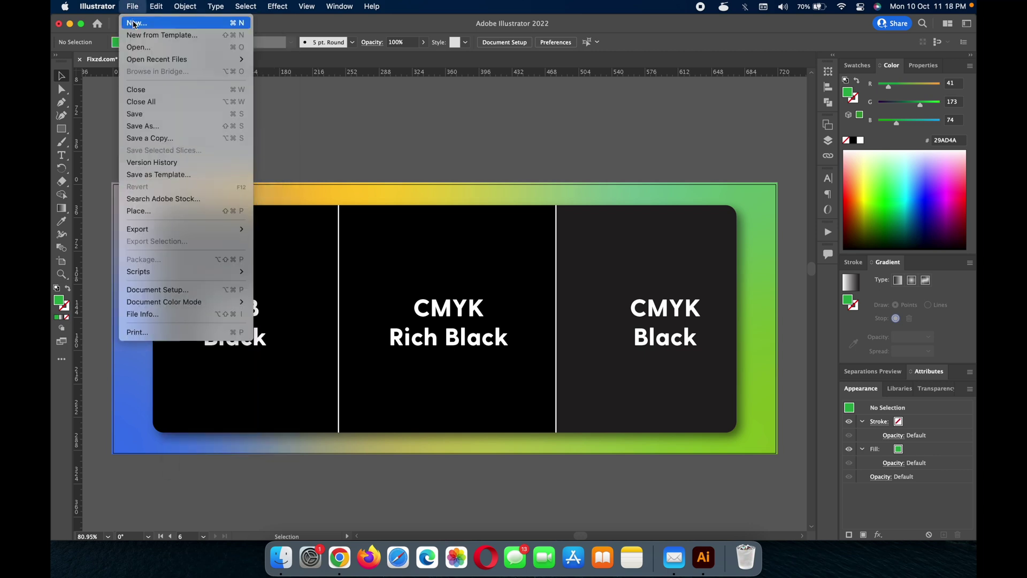
click(134, 24)
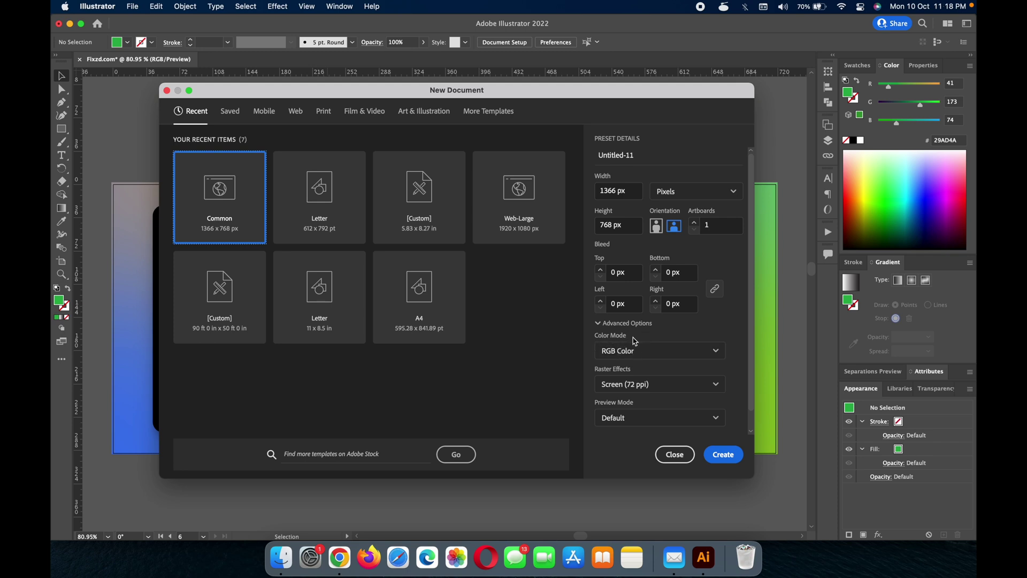
click(637, 350)
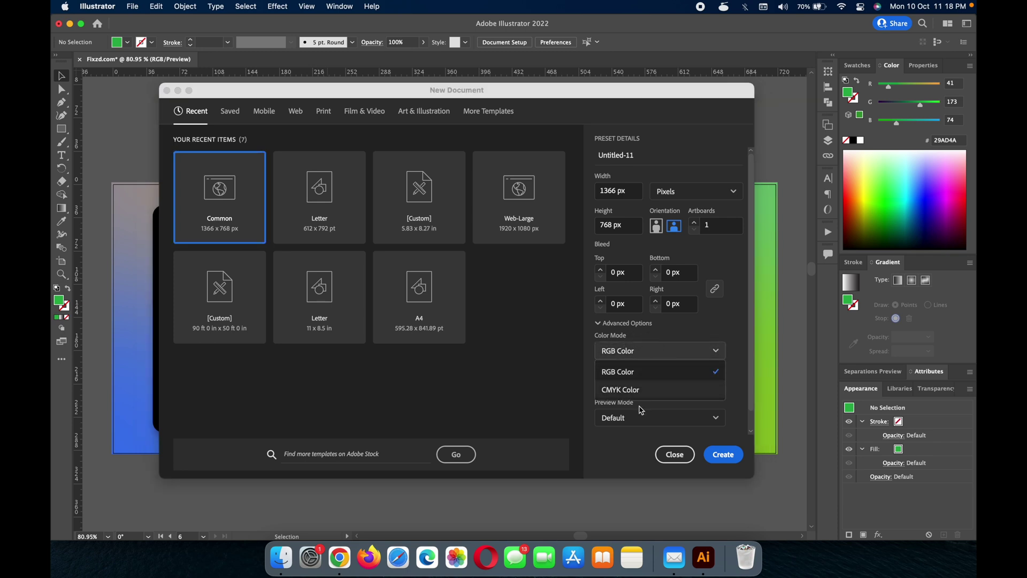
click(638, 375)
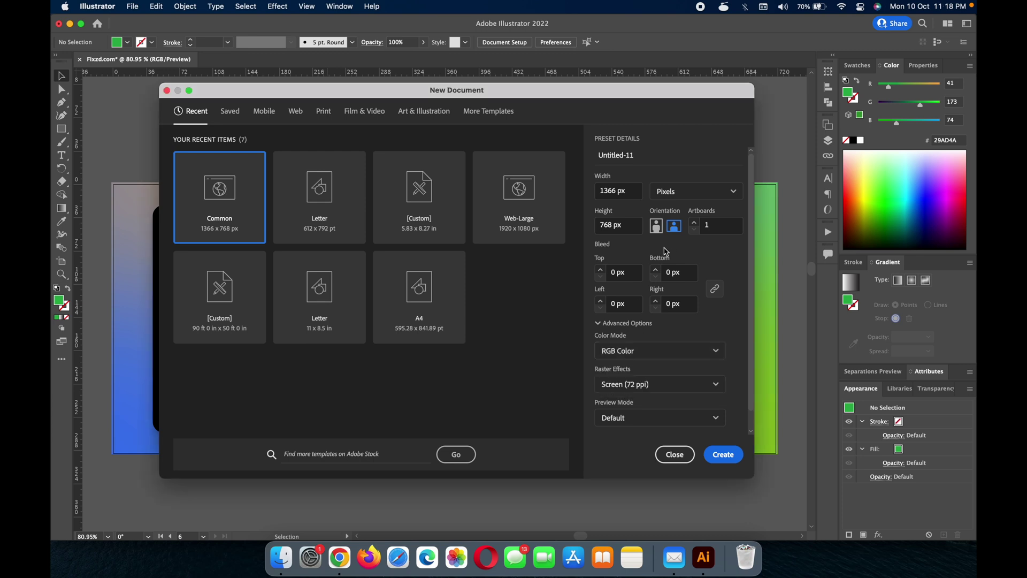
click(632, 159)
drag(632, 159, 567, 161)
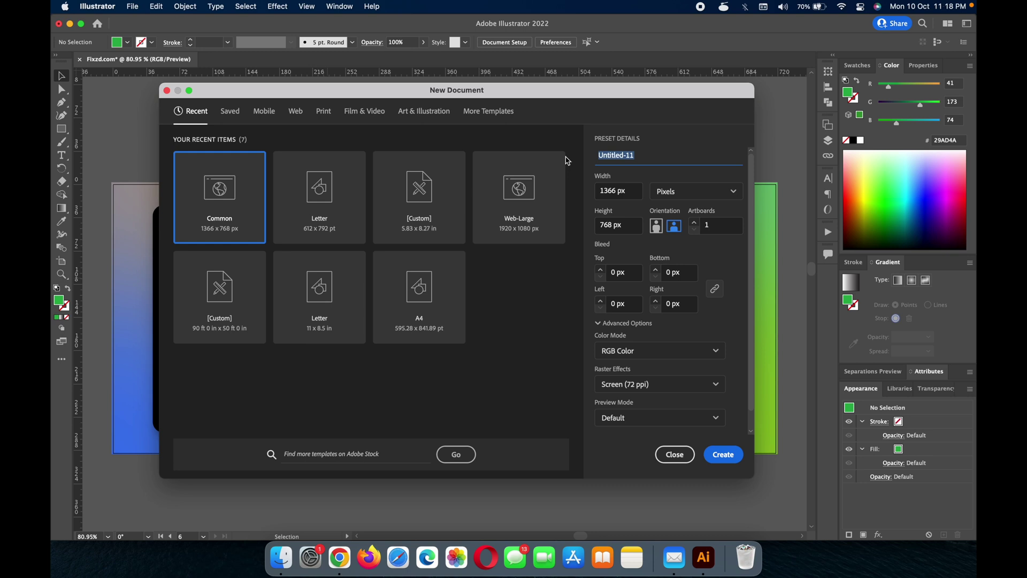
text(Test)
click(722, 454)
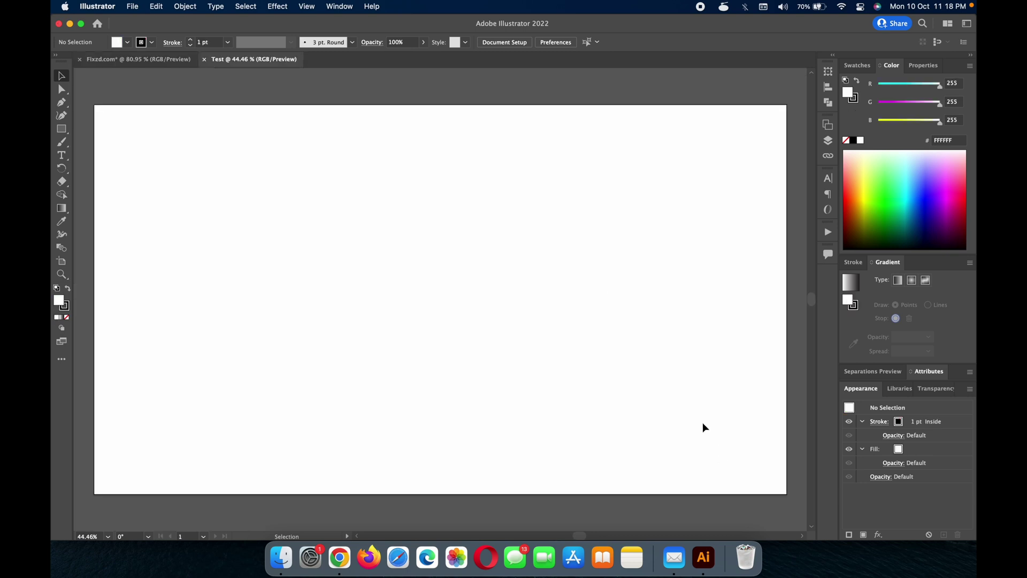
Draw a large rectangle on the artboard's left with no stroke and a black fill.
key(/)
key(m)
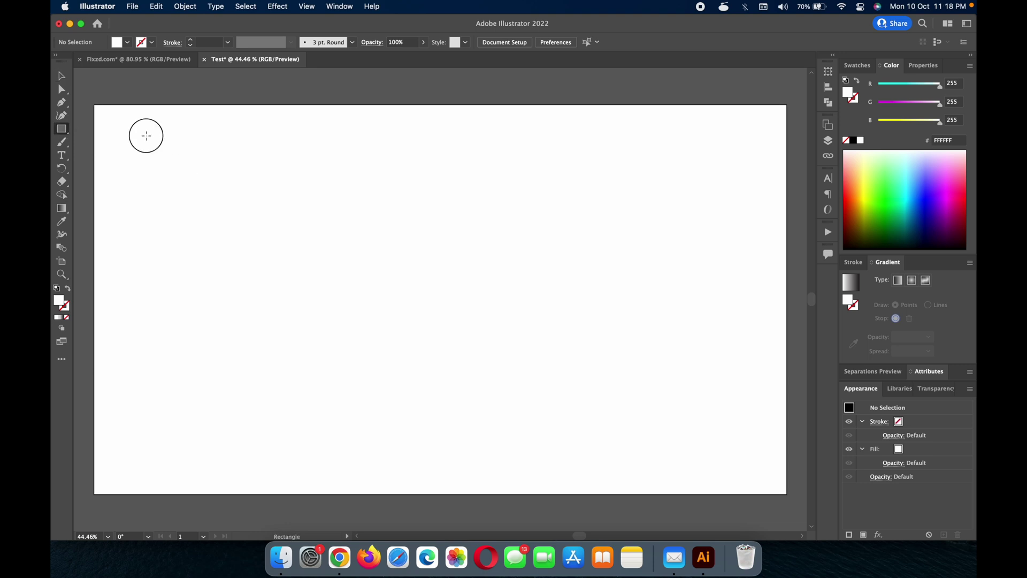
mouse_move(146, 136)
mouse_down()
mouse_move(547, 465)
mouse_move(465, 445)
mouse_move(483, 455)
mouse_up()
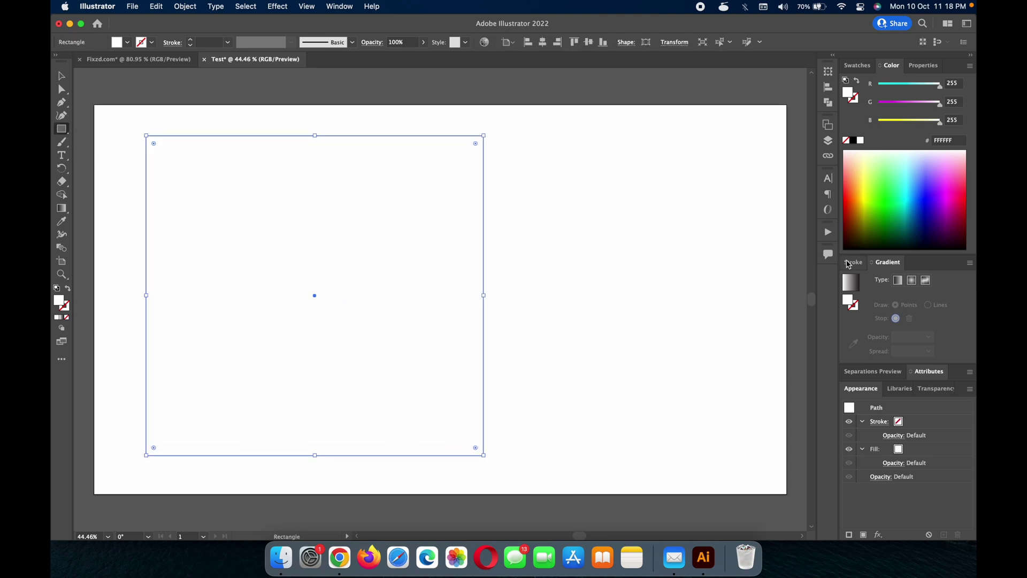
click(860, 140)
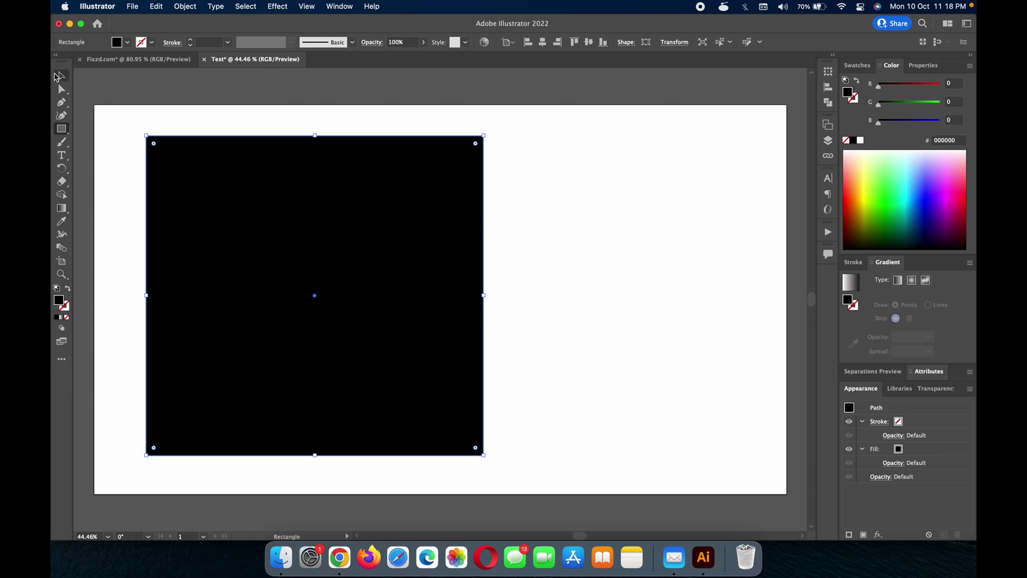
Nudge the black rectangle slightly left and down.
click(61, 75)
click(338, 261)
drag(338, 261, 326, 265)
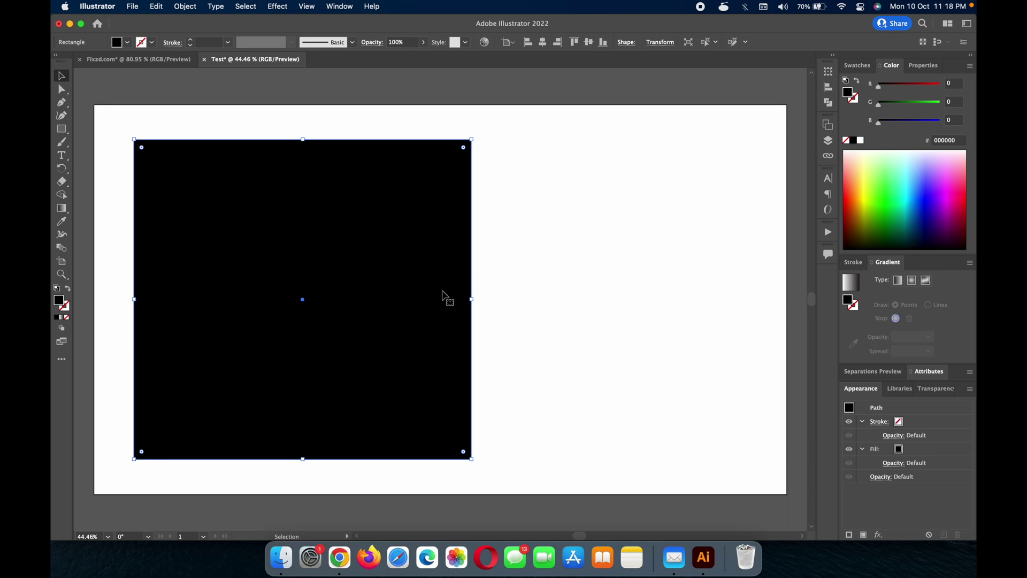
scroll(447, 296, down, 2)
Alt+Shift-drag a copy of the black rectangle straight to the right, slightly overlapping the first.
scroll(444, 294, right, 3)
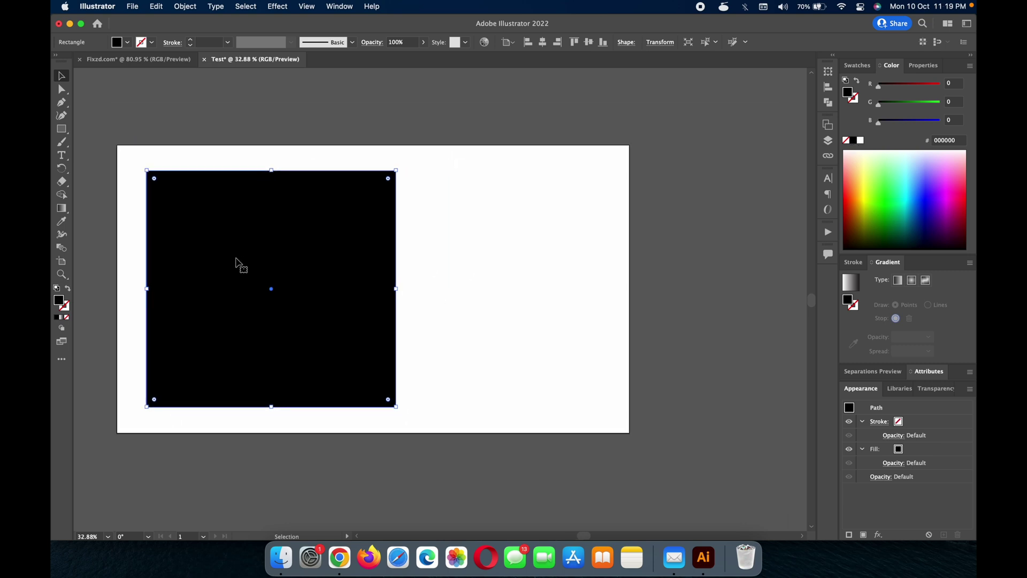
scroll(230, 262, up, 2)
click(514, 189)
click(328, 236)
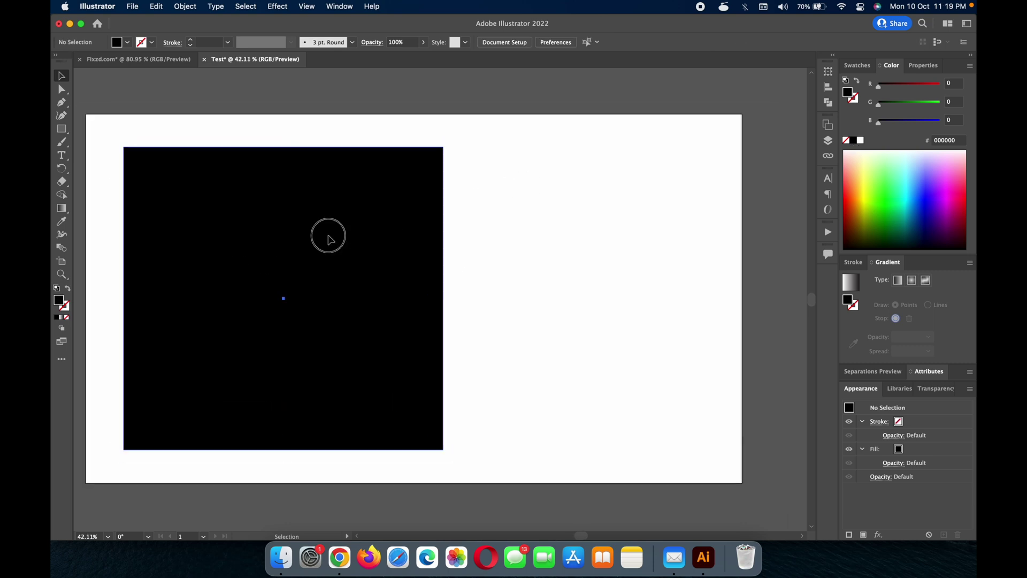
drag(262, 238, 510, 232)
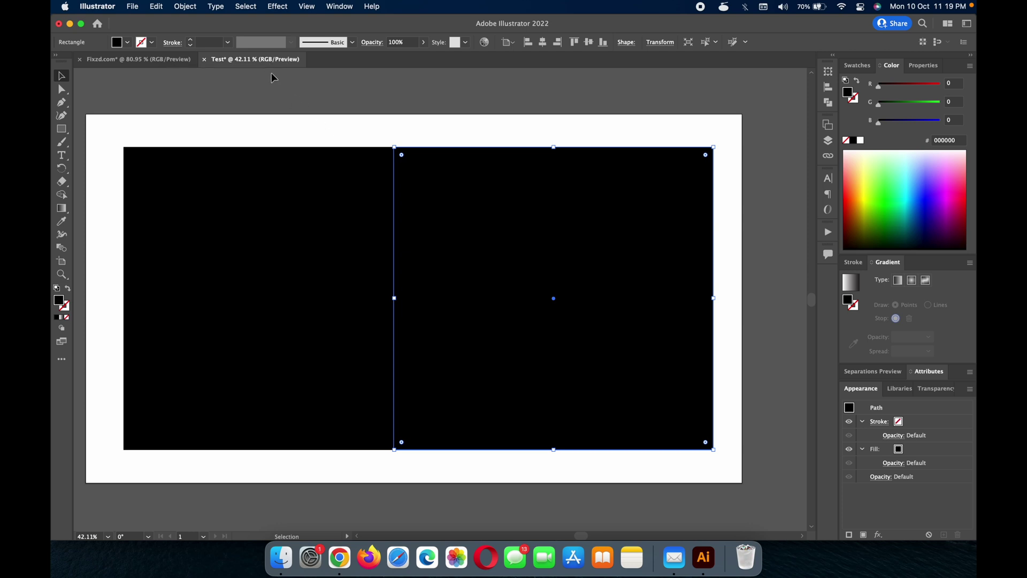
click(391, 211)
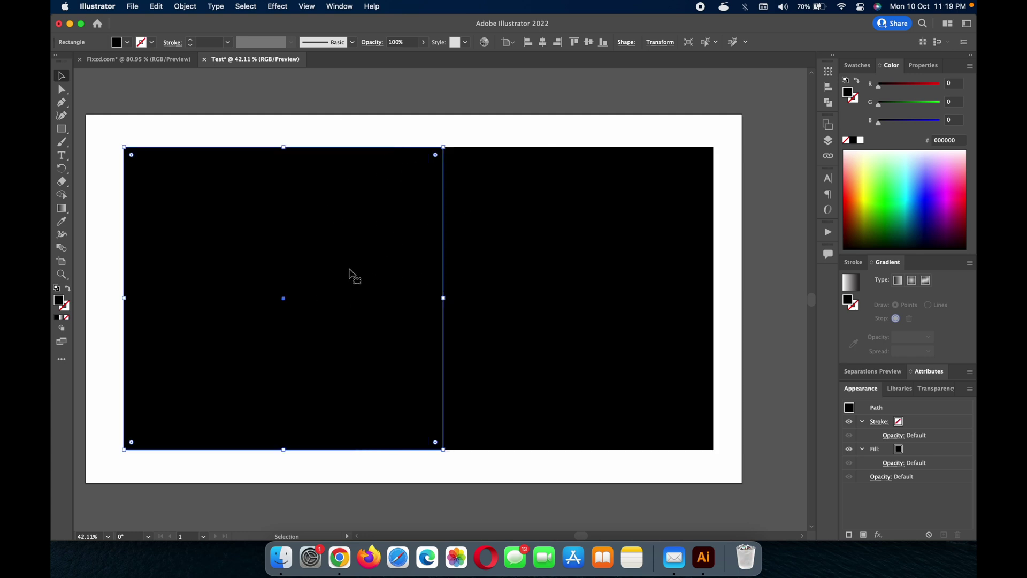
click(511, 256)
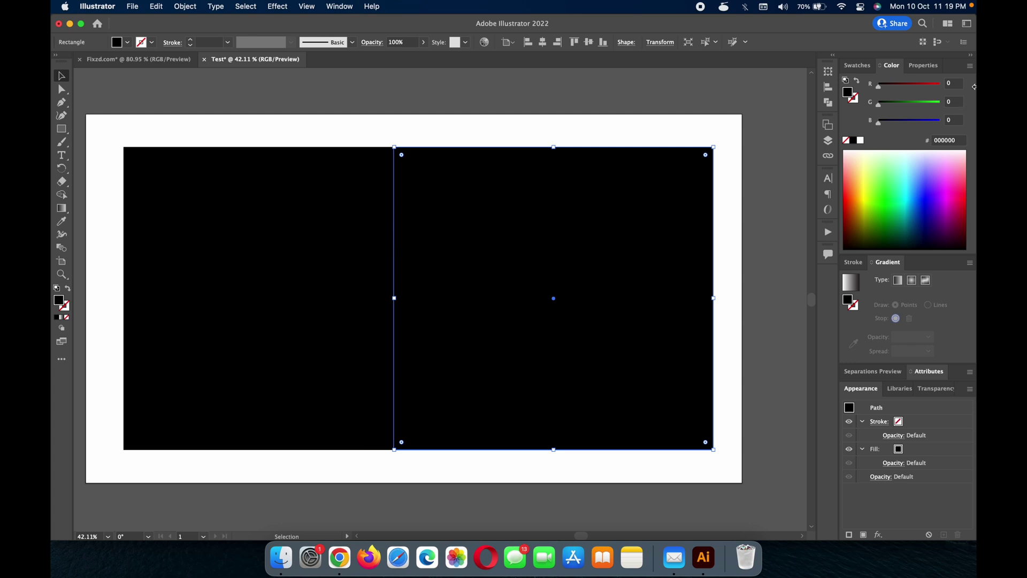
Switch the Color panel to CMYK and set the right rectangle to C0 M0 Y0 K100.
click(970, 66)
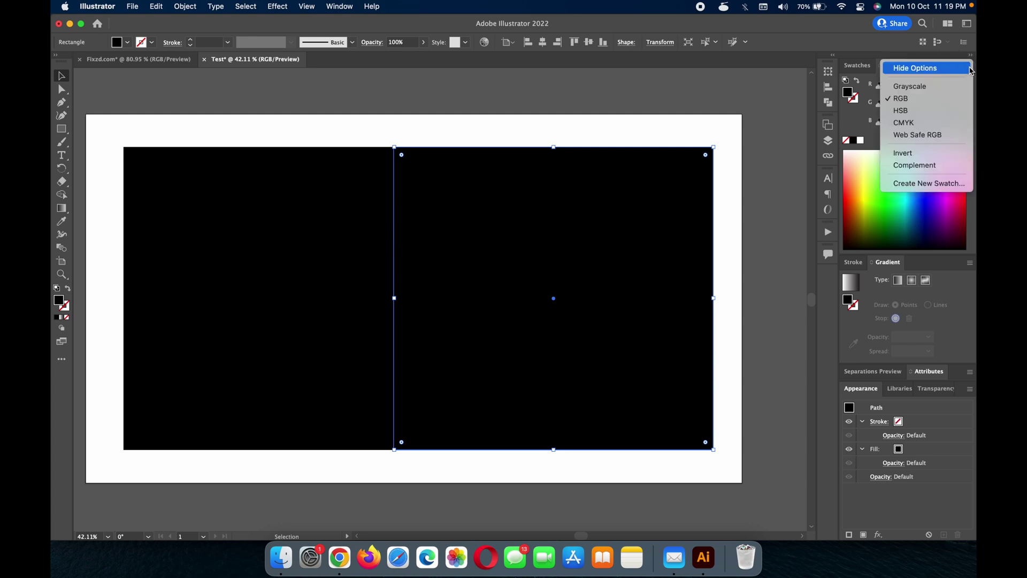
click(925, 124)
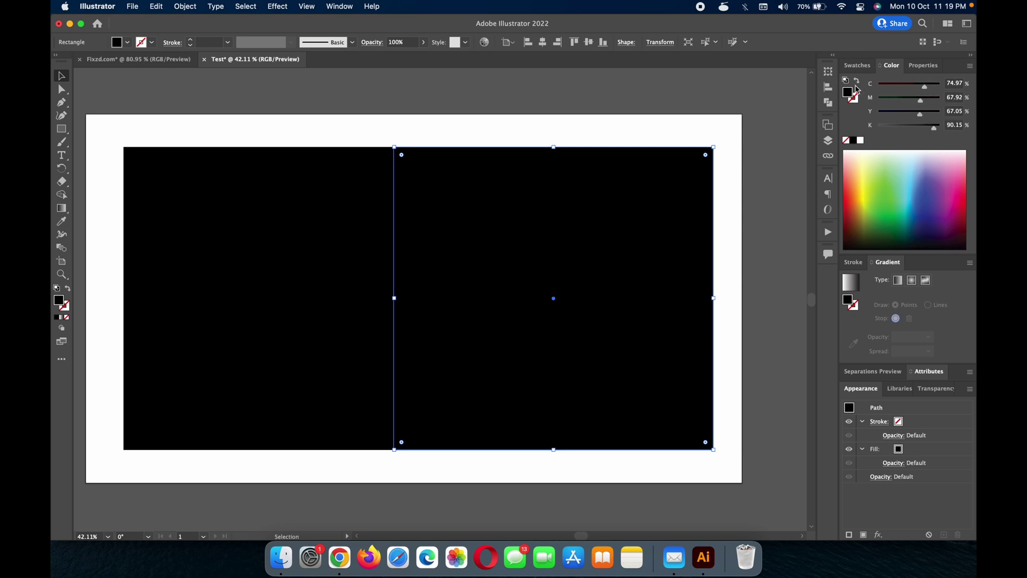
drag(925, 88, 850, 102)
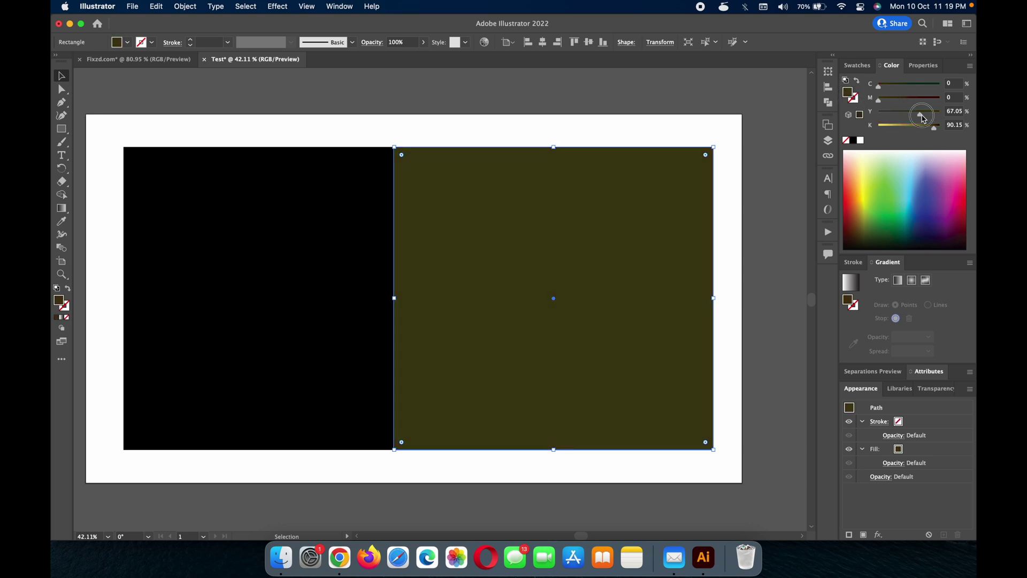
drag(920, 115, 838, 116)
drag(934, 127, 953, 134)
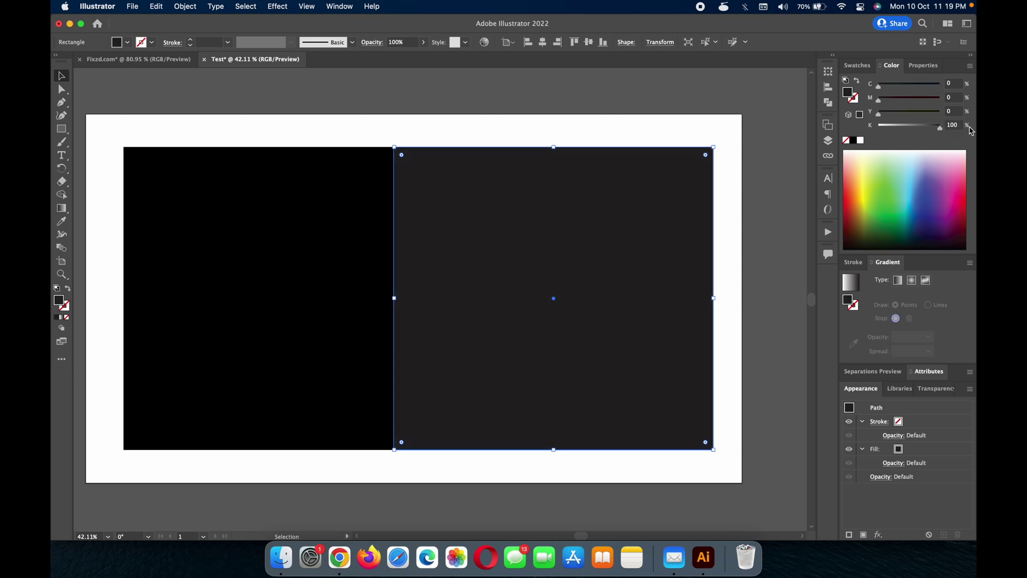
click(586, 128)
click(539, 252)
Shift the right rectangle slightly right and adjust its cyan and magenta sliders.
mouse_move(461, 224)
mouse_down()
mouse_move(508, 221)
mouse_move(455, 221)
mouse_up()
click(274, 280)
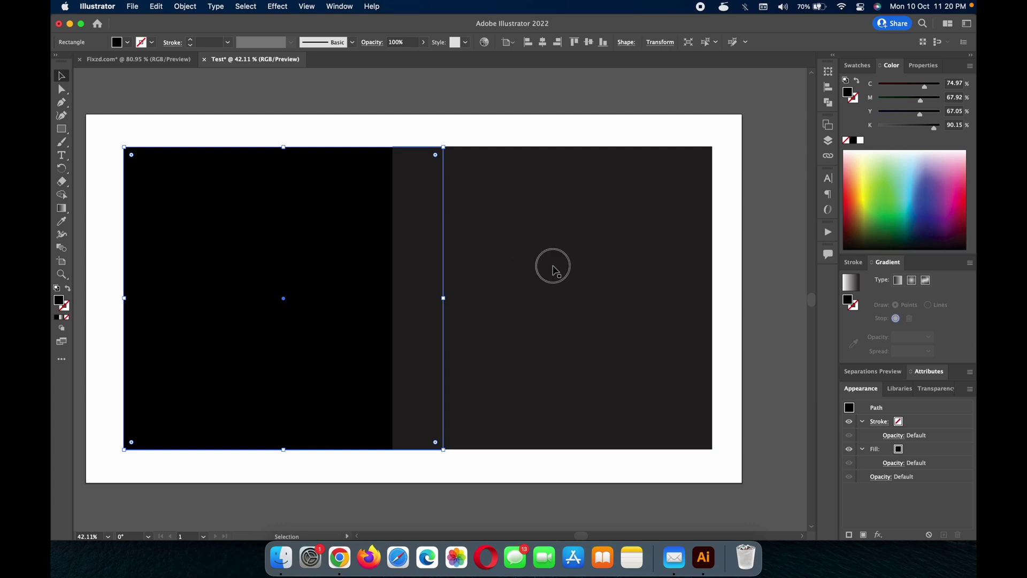
click(553, 270)
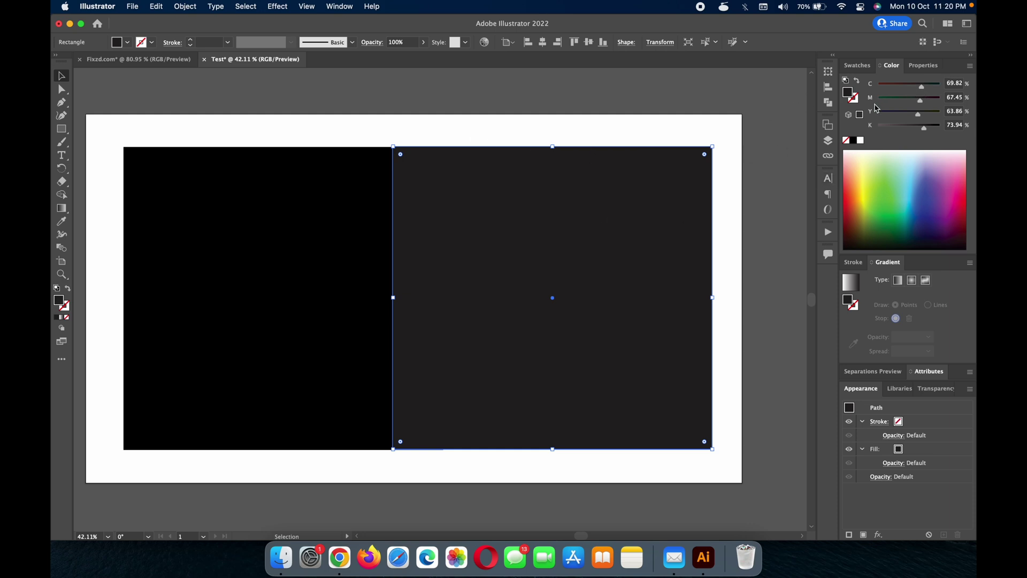
drag(922, 87, 941, 127)
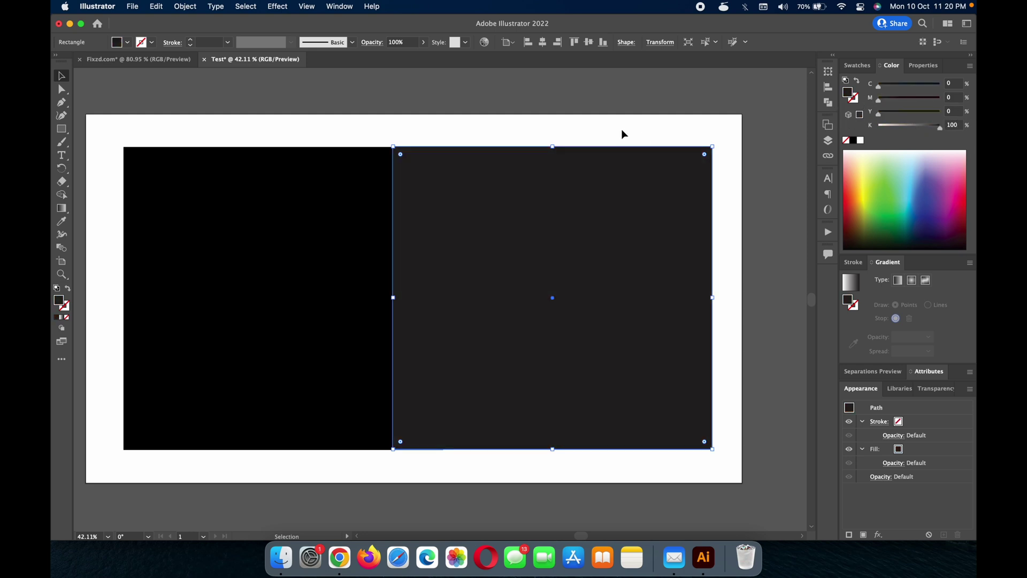
Select the left and right rectangles in turn to compare their CMYK values.
click(618, 128)
click(270, 236)
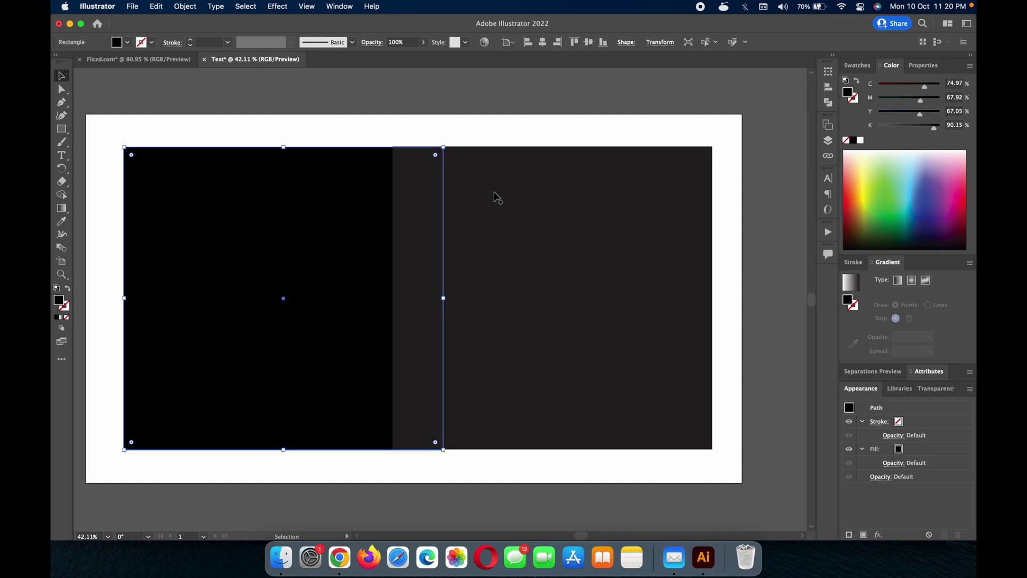
click(574, 220)
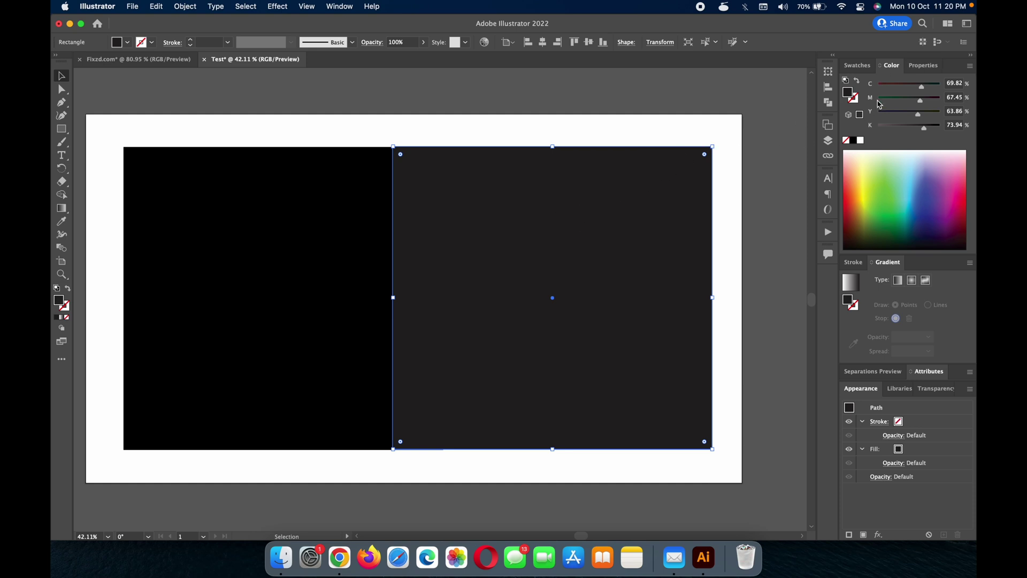
click(335, 223)
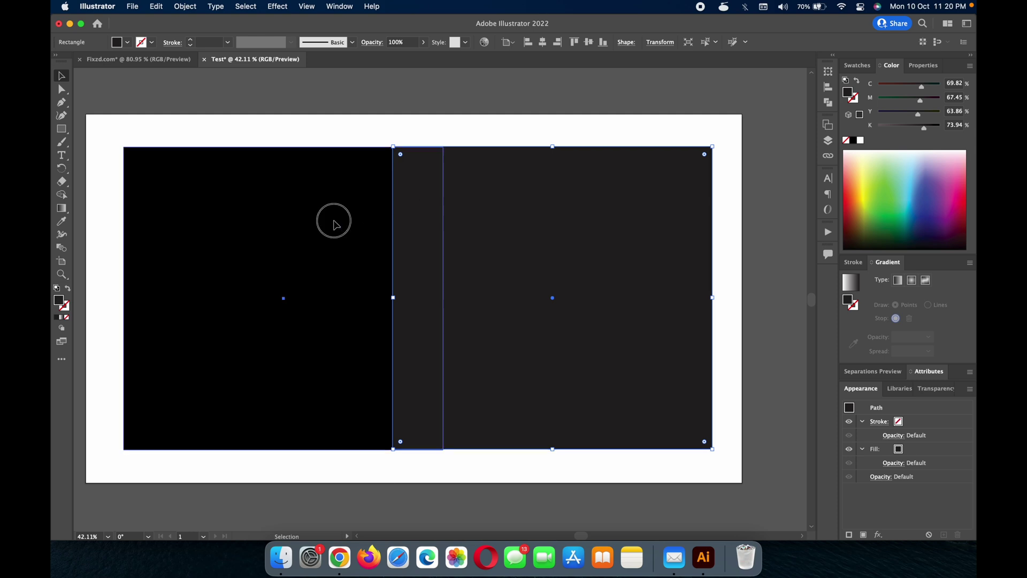
click(529, 230)
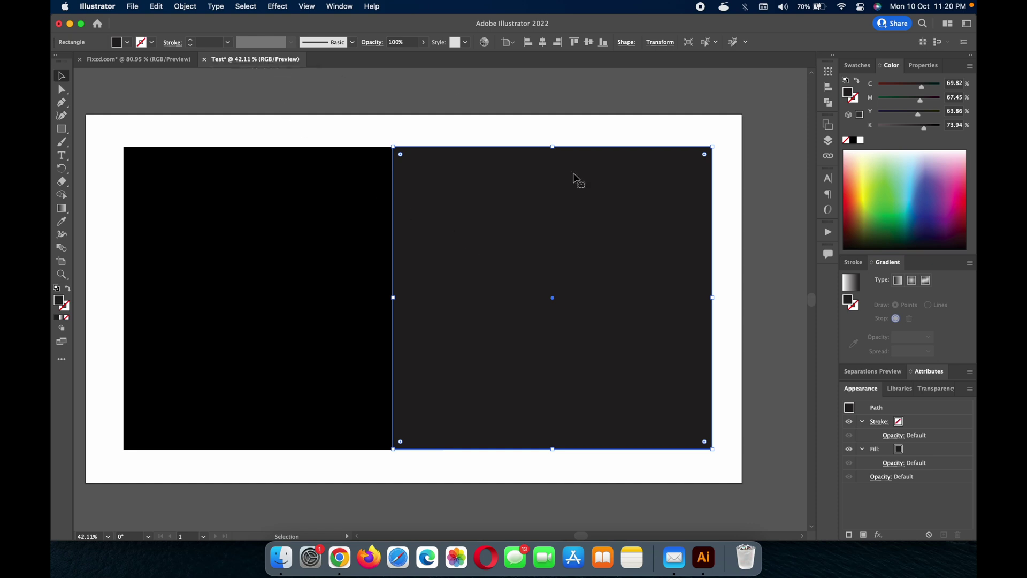
Set the selected rectangle's fill to cyan 0 and black 100.
drag(921, 87, 758, 115)
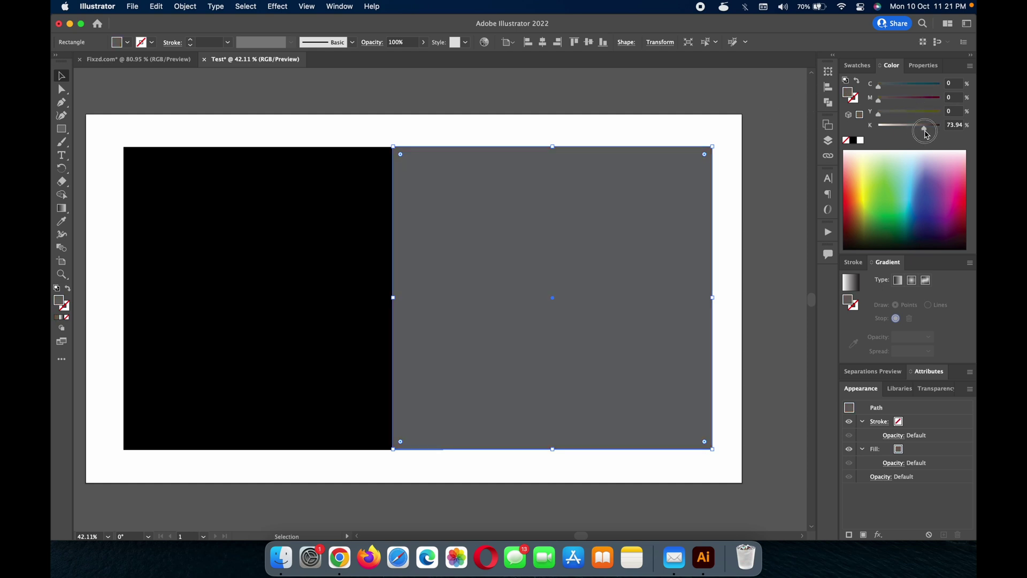
drag(925, 131, 960, 131)
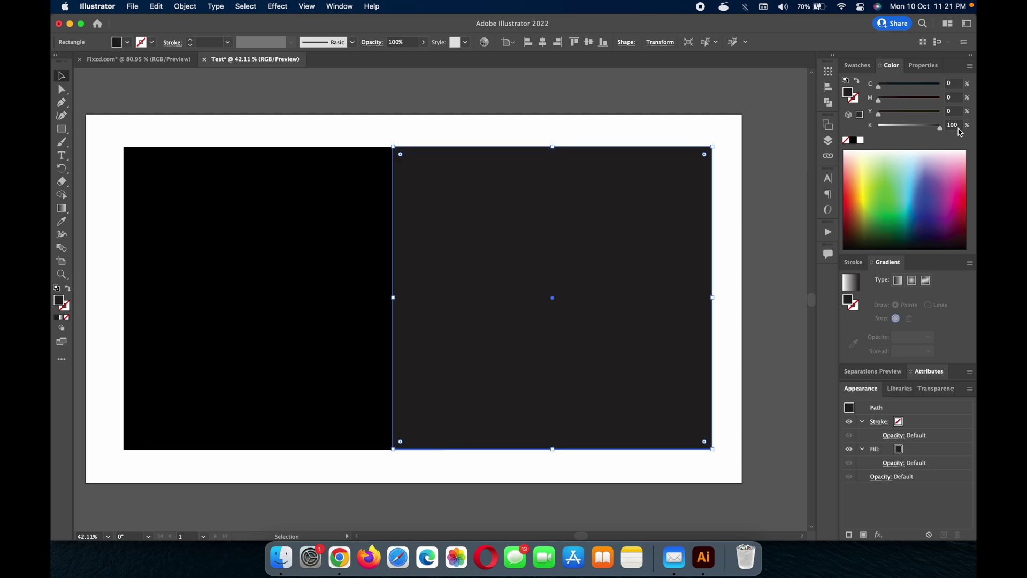
scroll(535, 191, down, 2)
scroll(535, 192, down, 1)
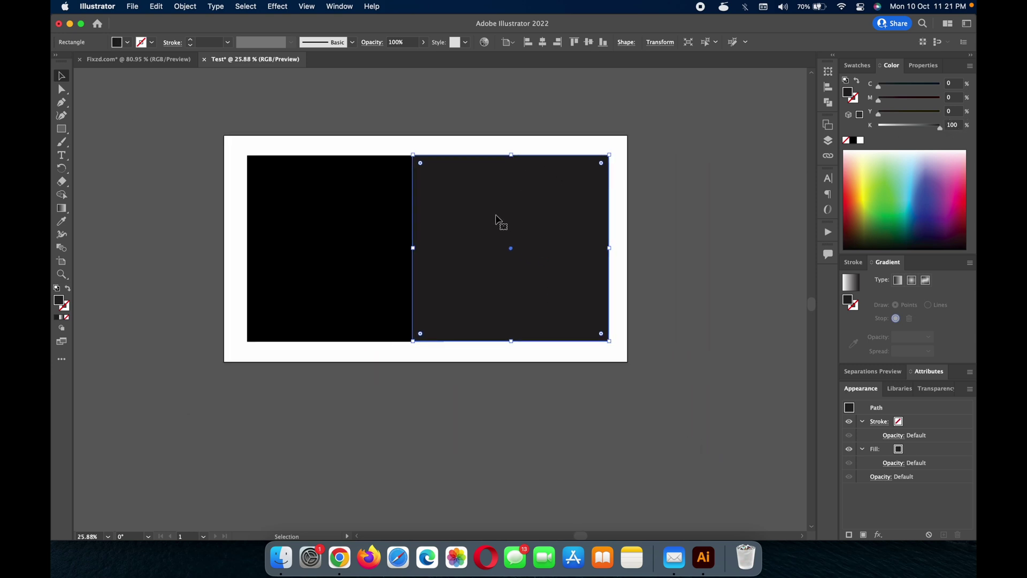
Arrange the three rectangles side by side in a row across the artboard.
click(497, 342)
click(524, 262)
drag(524, 265, 676, 238)
click(359, 254)
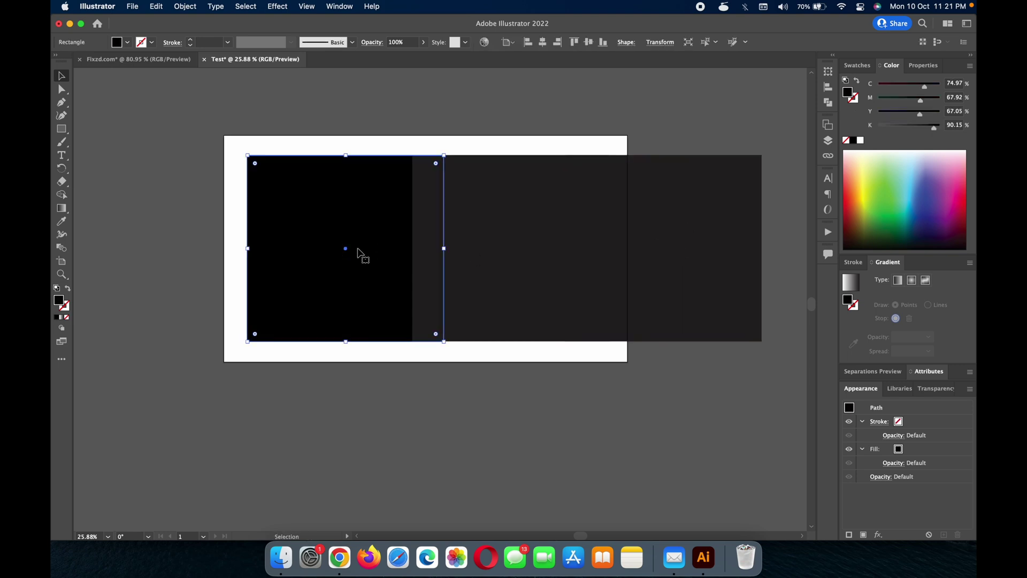
drag(360, 254, 253, 247)
drag(474, 205, 399, 208)
drag(576, 211, 486, 213)
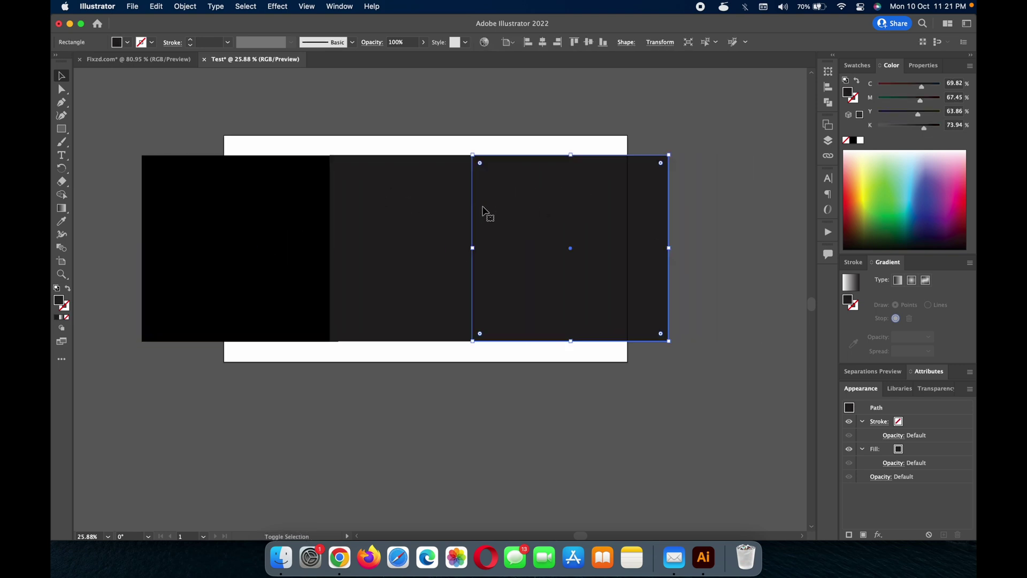
scroll(486, 214, down, 2)
scroll(484, 214, up, 3)
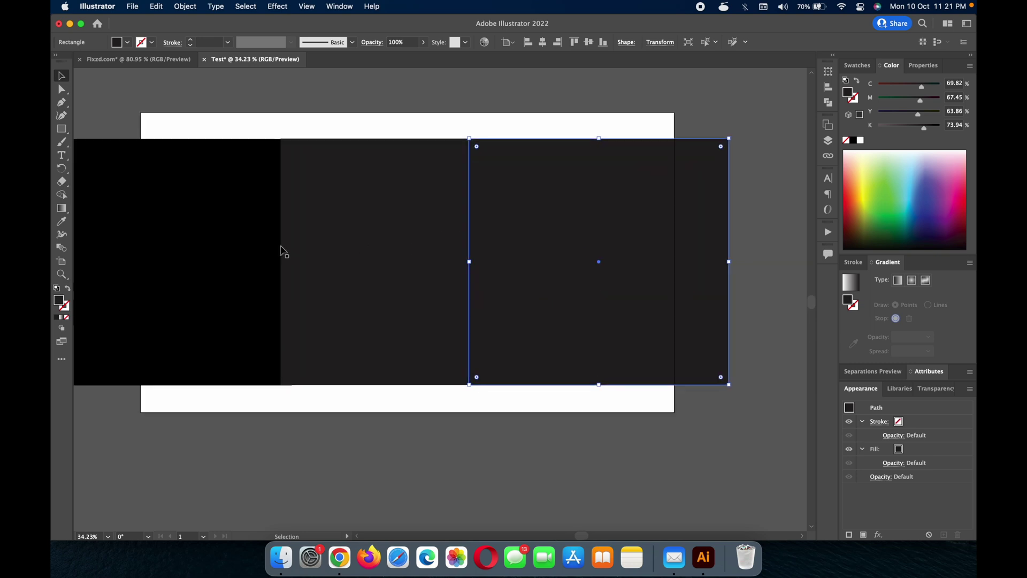
Try moving the middle rectangle right, then undo so it stays in place.
scroll(348, 248, left, 1)
scroll(348, 248, left, 1)
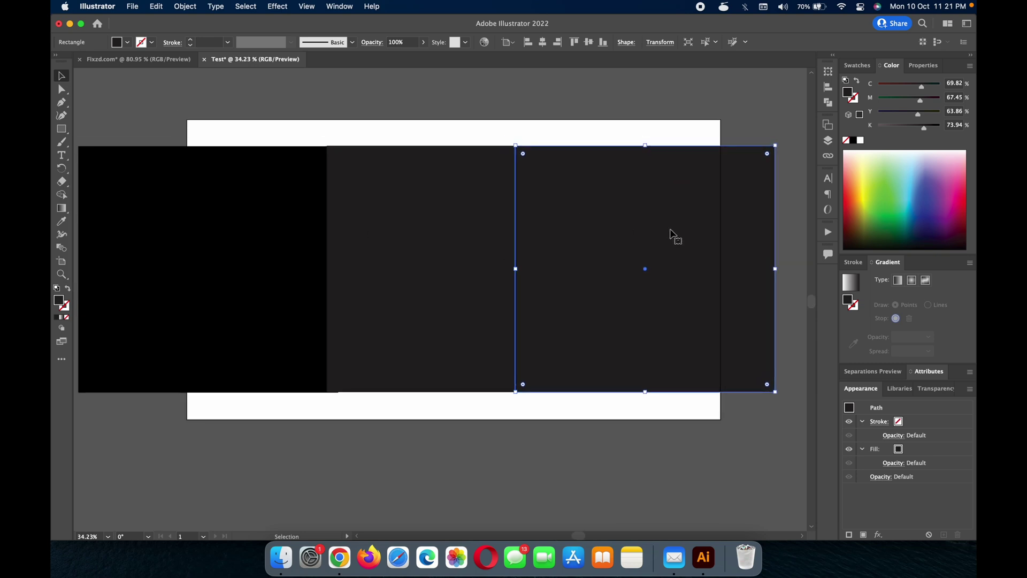
click(394, 259)
drag(394, 260, 601, 238)
key(super+z)
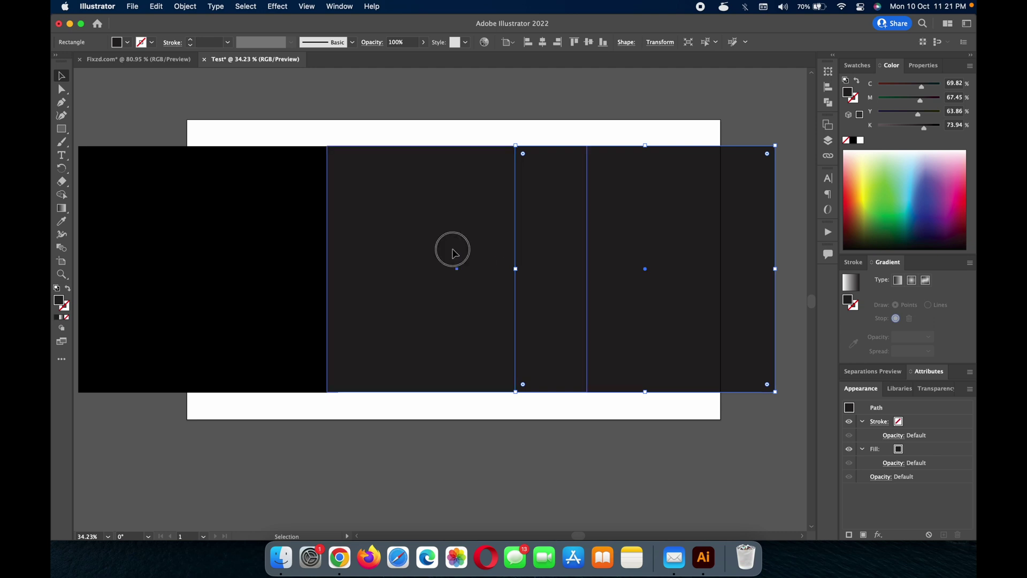
key(super+shift+z)
key(super+z)
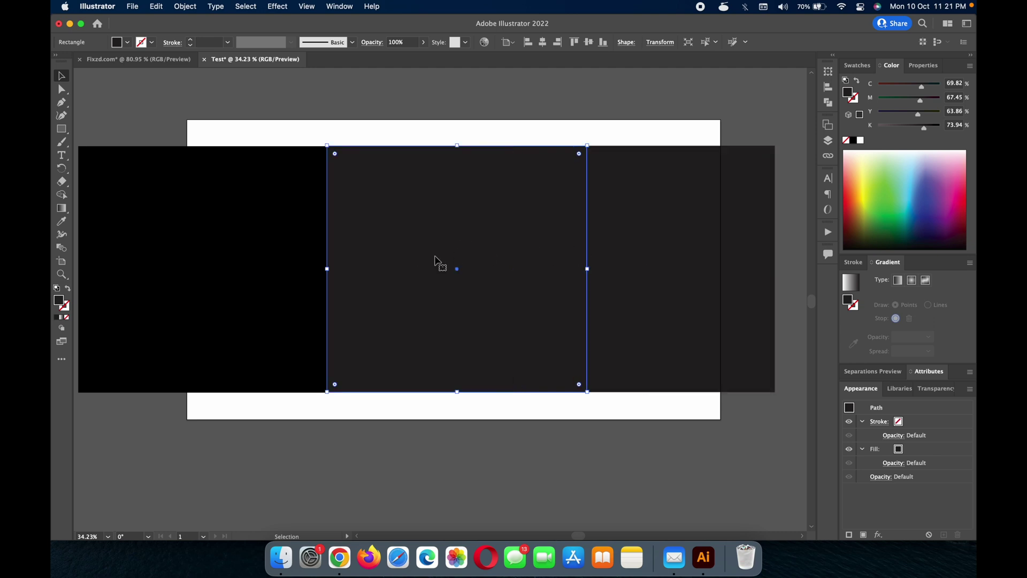
scroll(434, 262, left, 2)
key(super+shift+z)
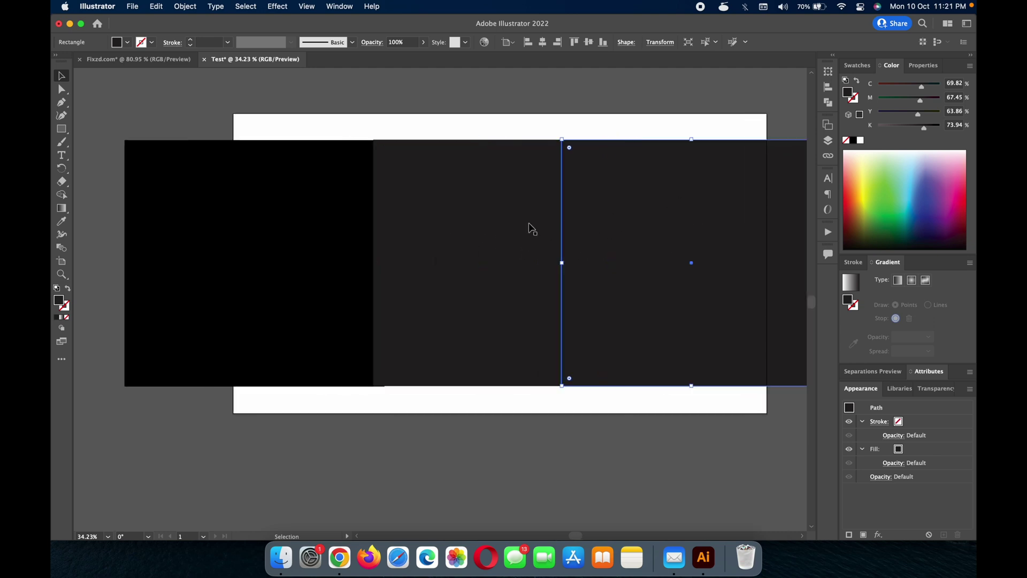
click(347, 246)
scroll(355, 248, down, 2)
key(super+z)
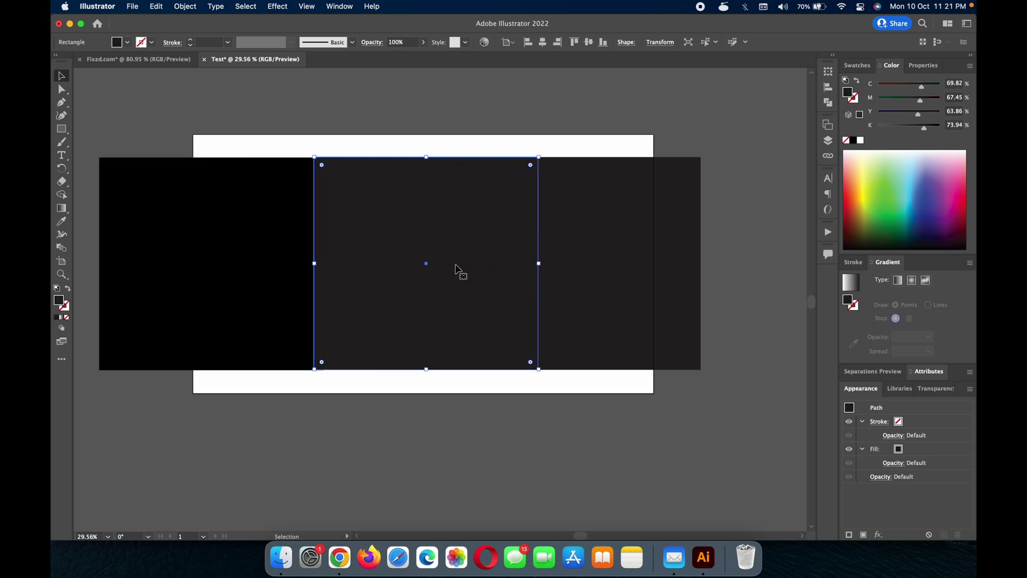
Set the middle rectangle's fill to C0 K100 black.
drag(927, 86, 973, 130)
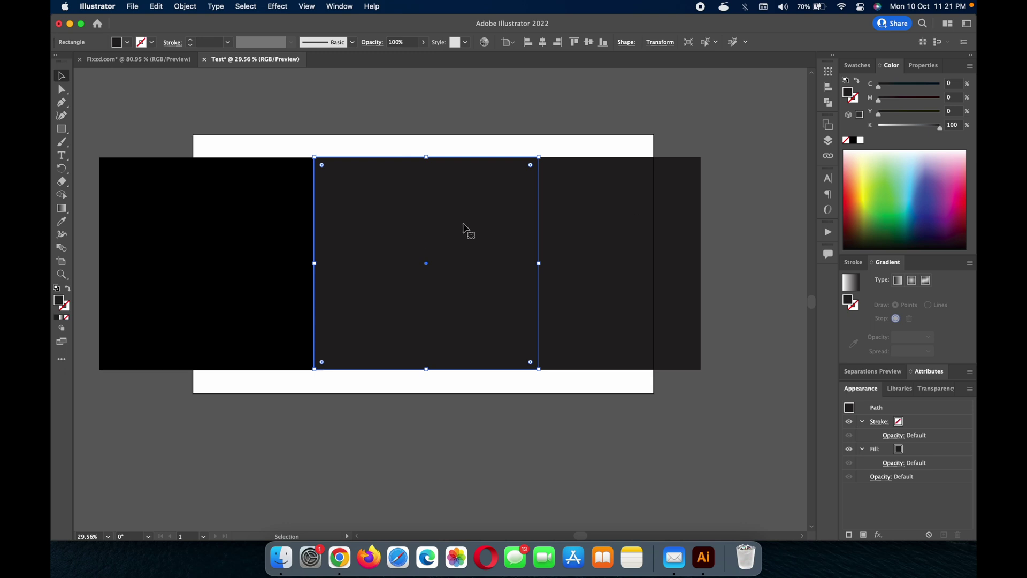
click(575, 123)
scroll(455, 302, up, 2)
scroll(455, 302, down, 4)
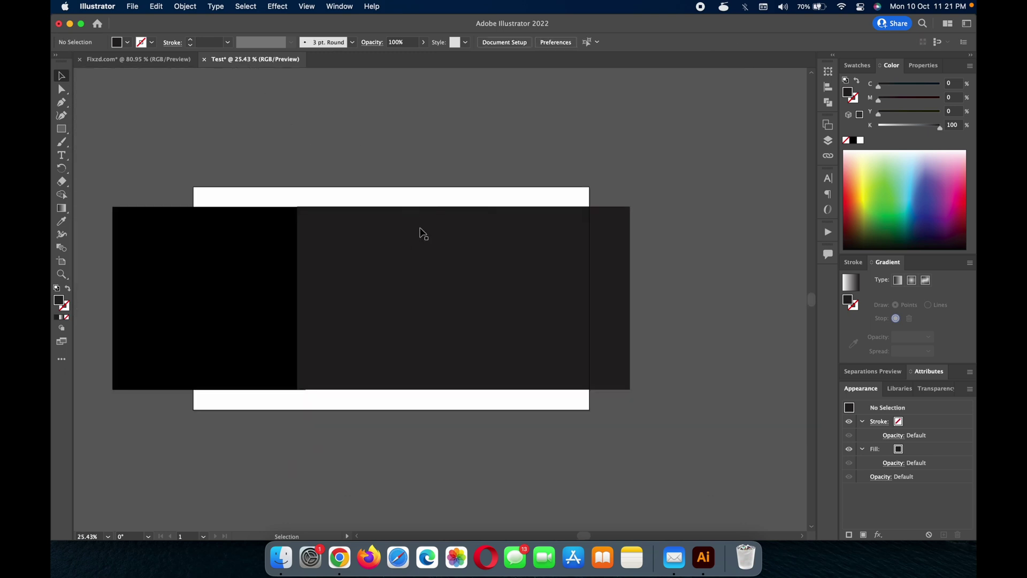
Compare the middle rectangle with the left rich black one (C74.97 M67.92 Y67.05 K90.15).
click(410, 258)
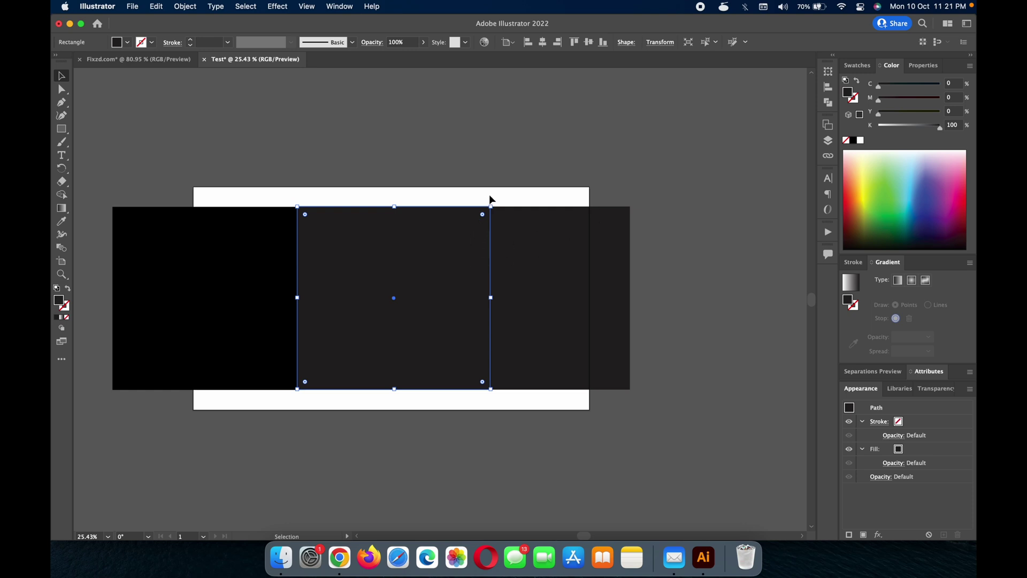
scroll(355, 300, up, 3)
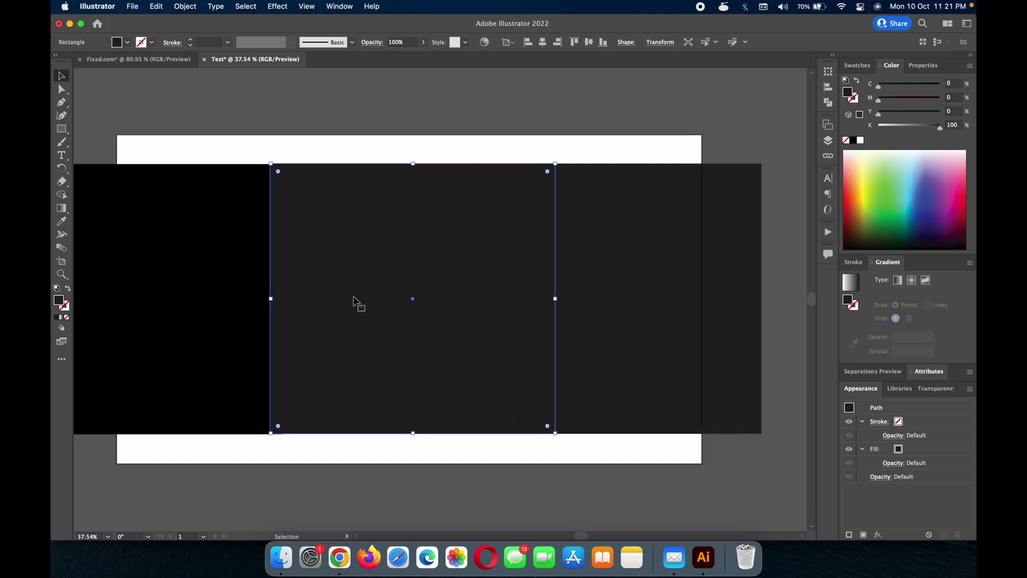
scroll(356, 300, down, 2)
scroll(355, 300, up, 1)
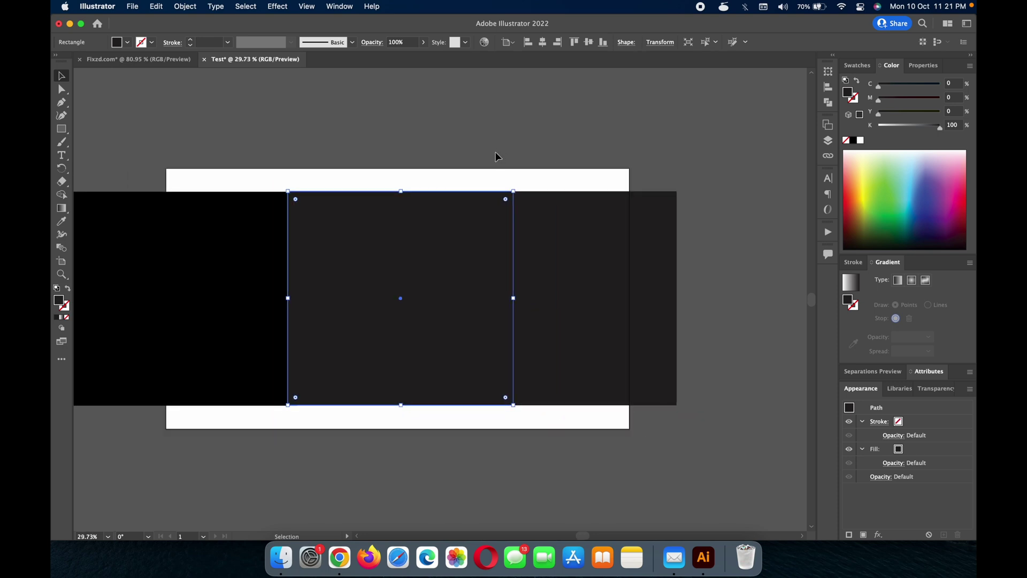
click(275, 242)
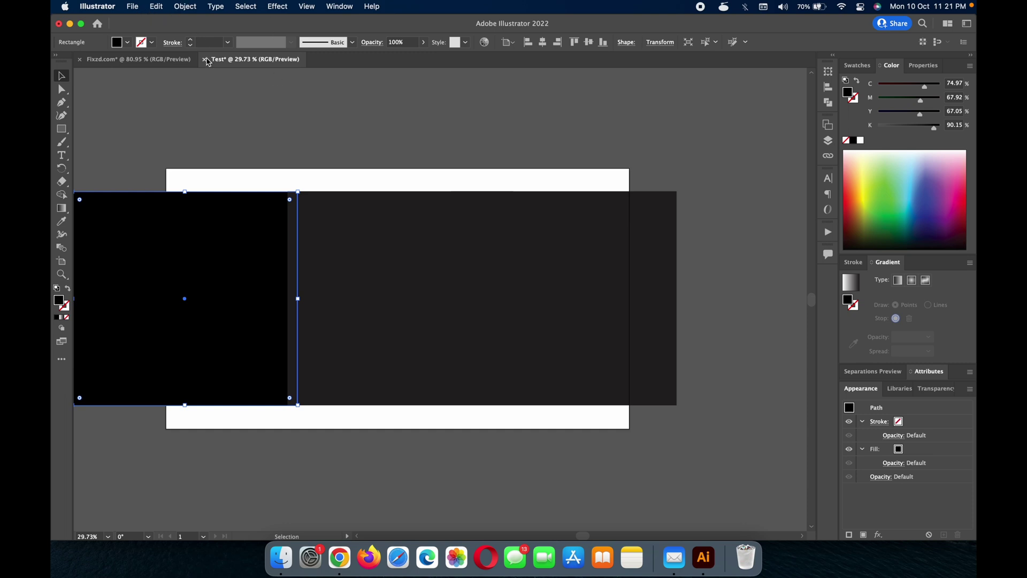
click(133, 7)
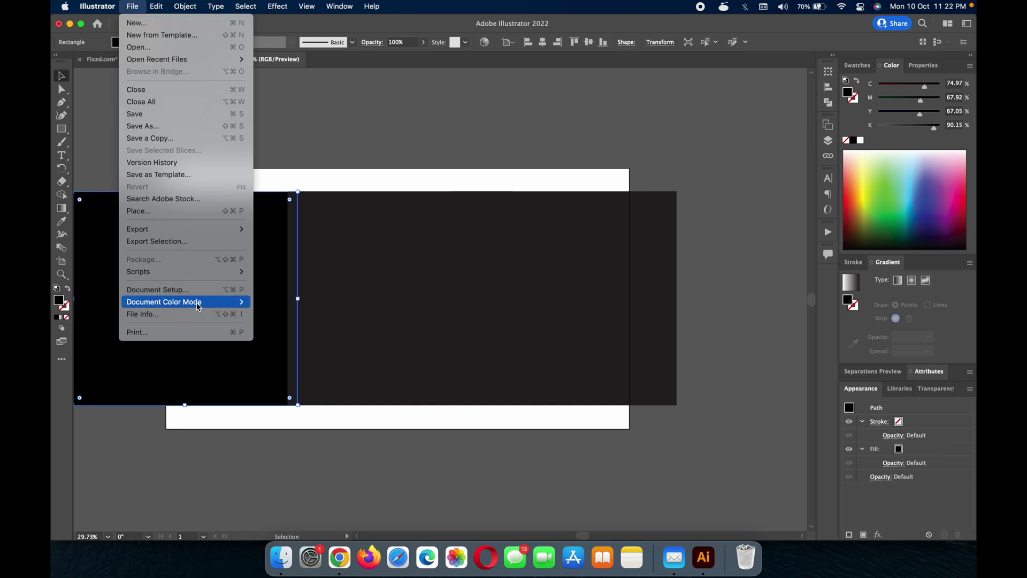
mouse_move(202, 303)
click(269, 302)
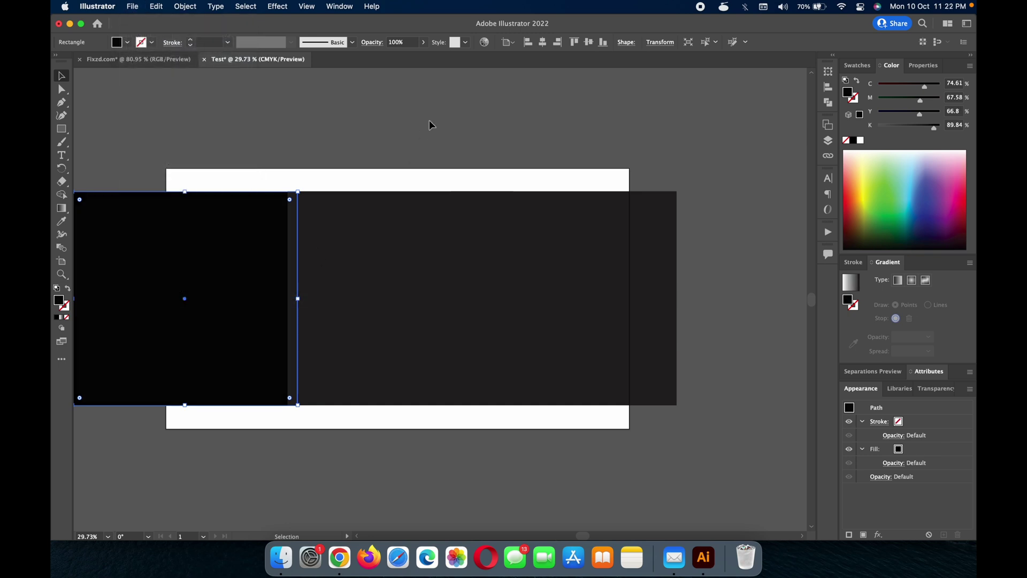
click(429, 120)
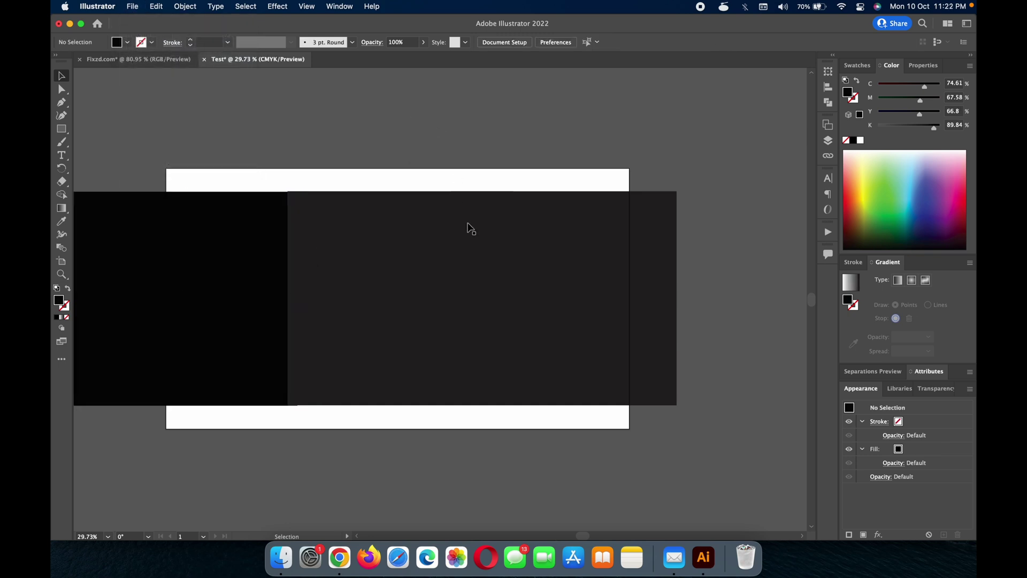
click(392, 266)
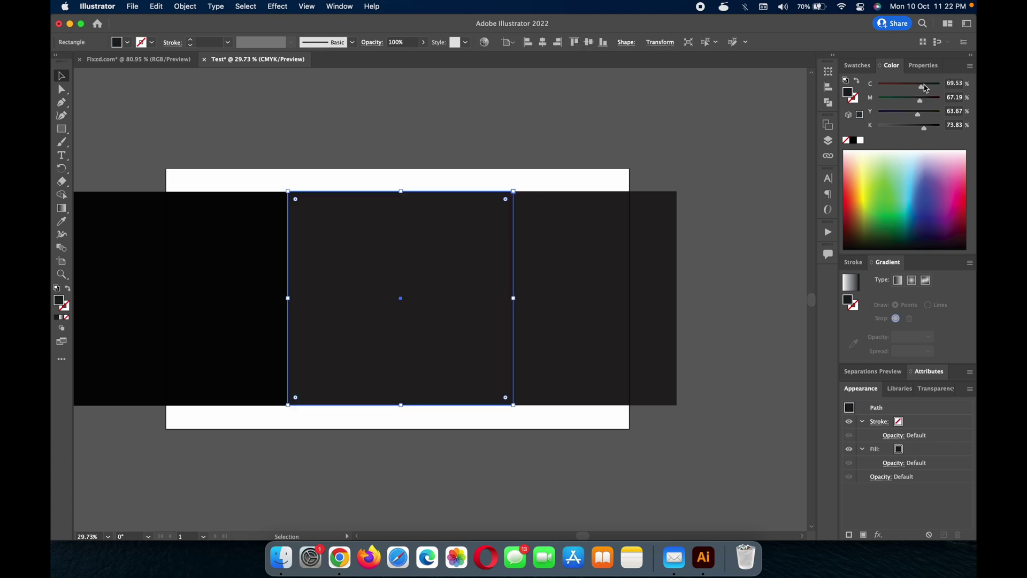
drag(926, 88, 845, 91)
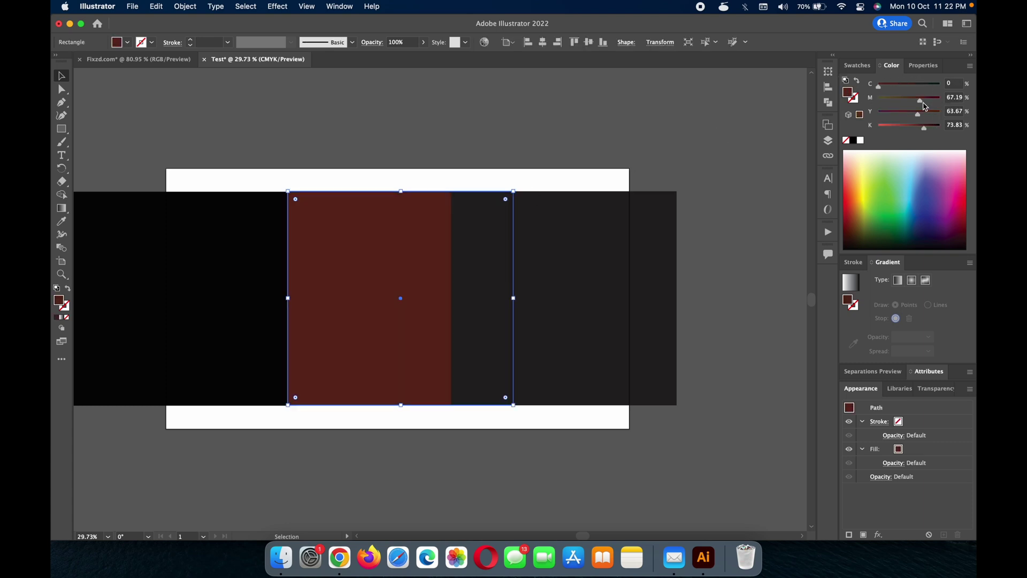
drag(921, 101, 849, 105)
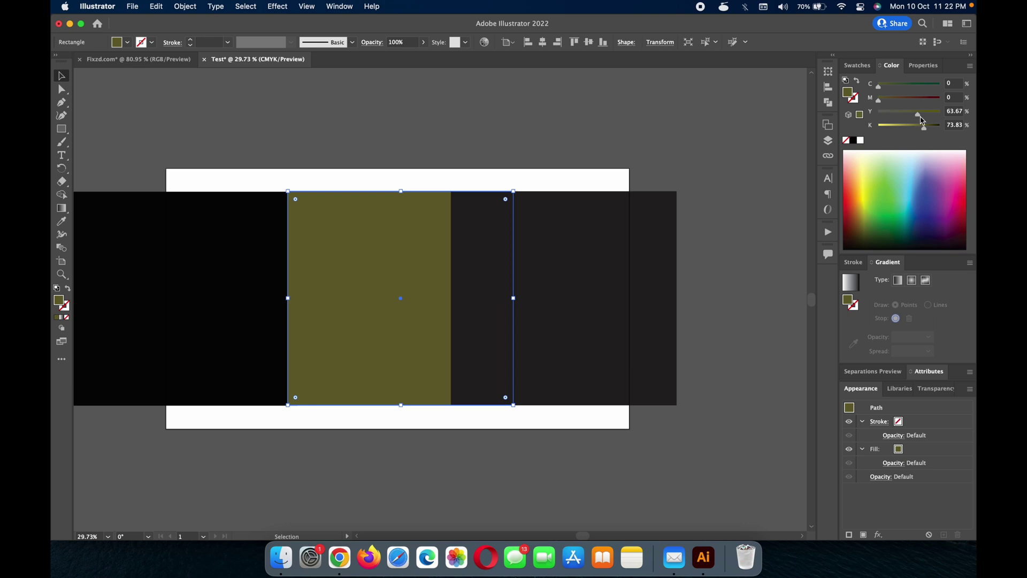
drag(921, 119, 827, 116)
drag(927, 131, 973, 132)
click(479, 176)
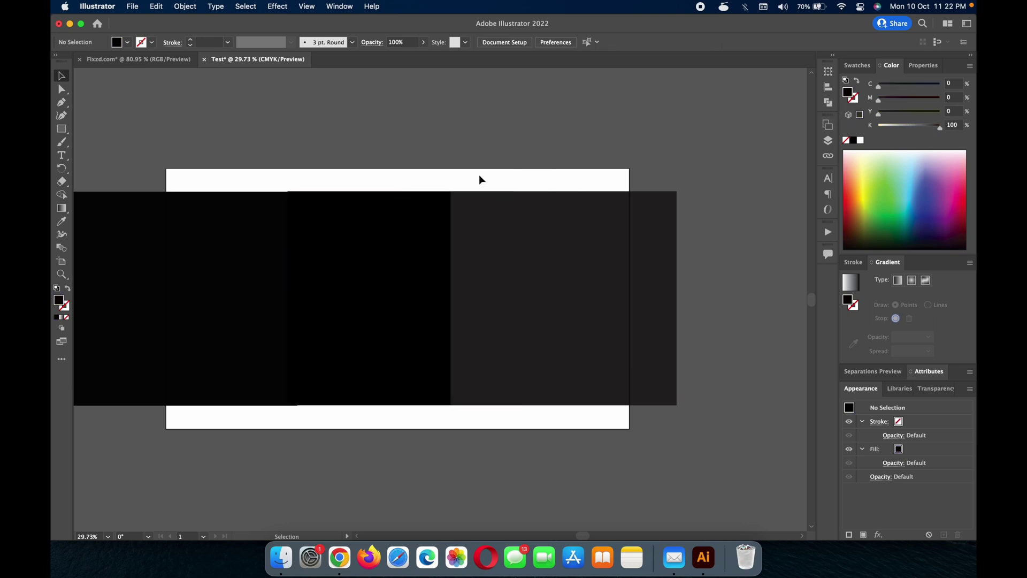
scroll(390, 228, up, 2)
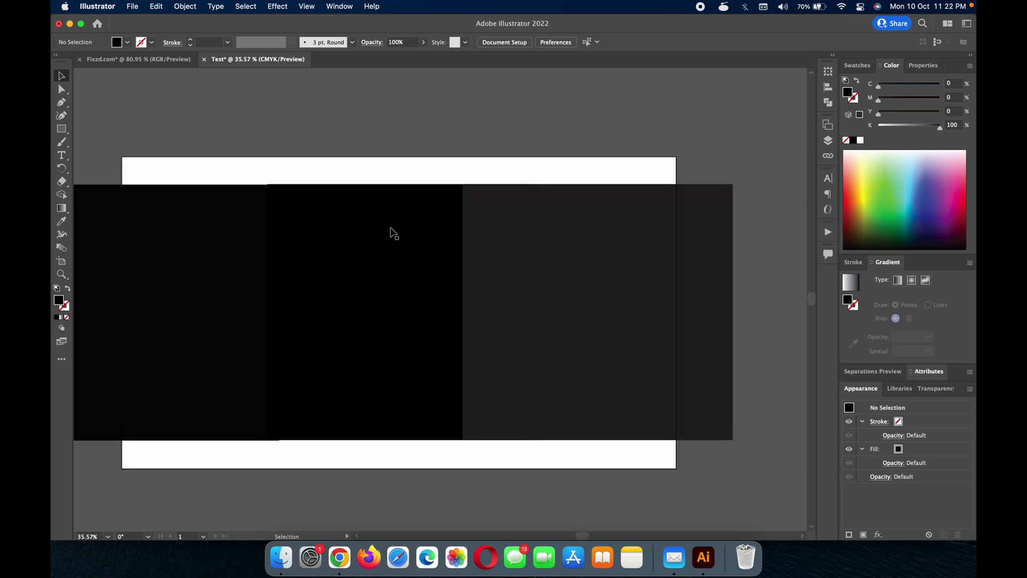
click(394, 233)
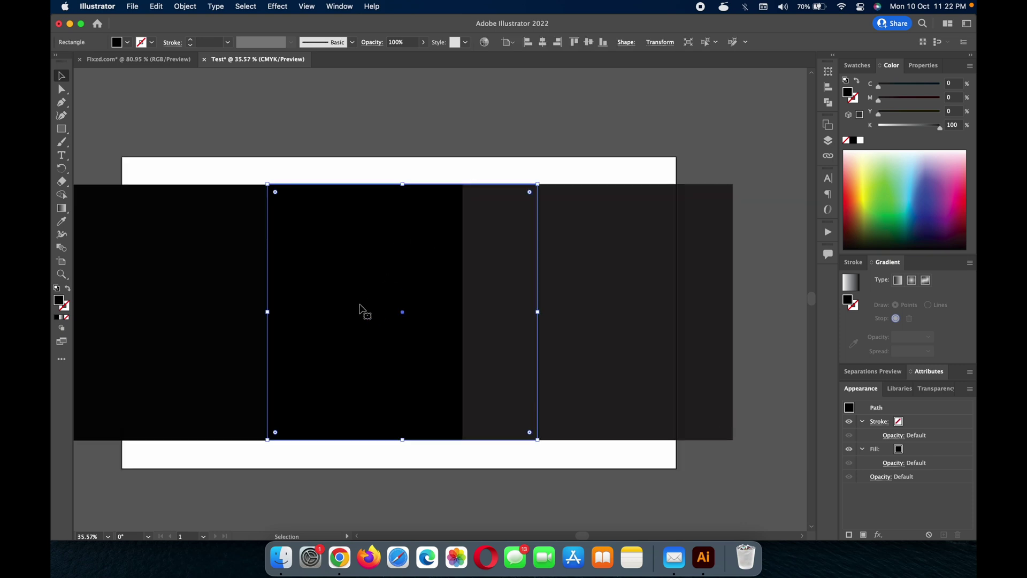
scroll(364, 310, down, 2)
scroll(361, 308, left, 2)
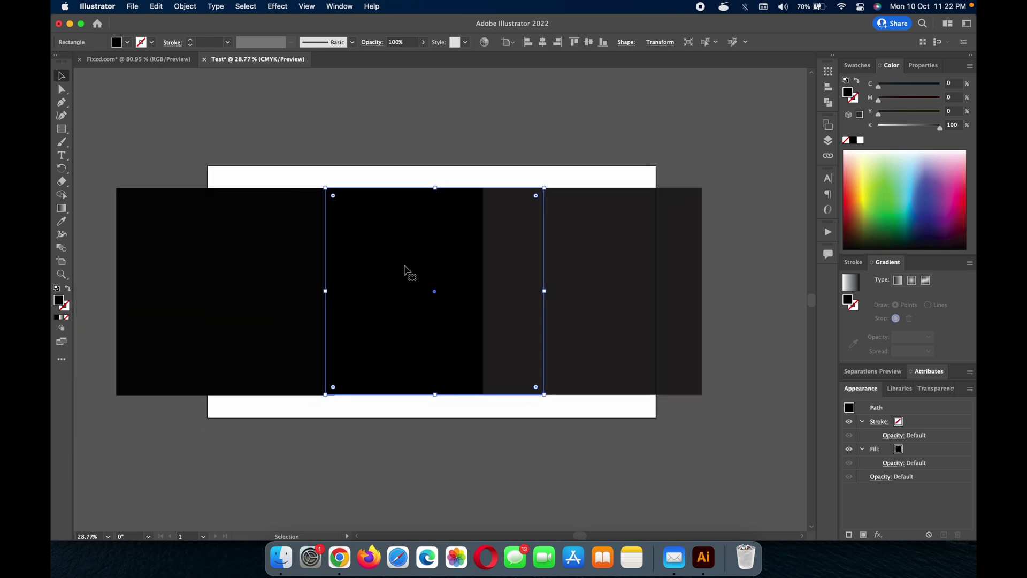
click(555, 176)
click(603, 223)
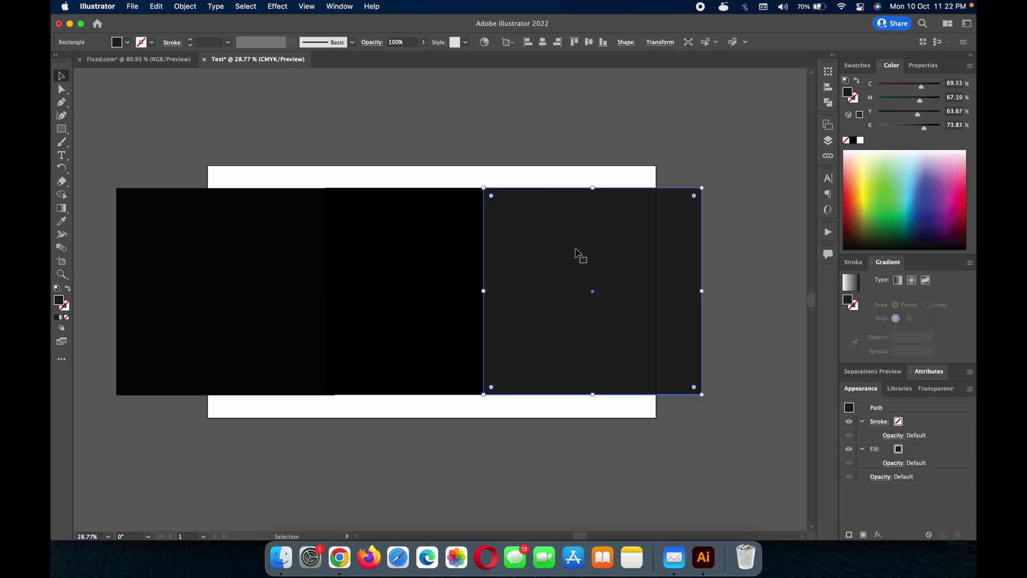
scroll(579, 255, up, 2)
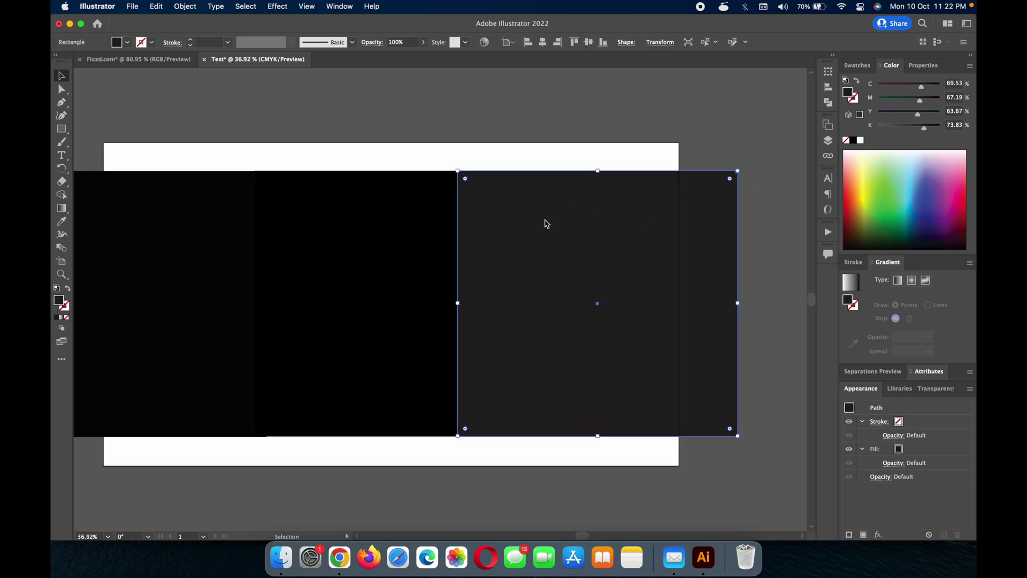
click(345, 275)
shift+click(491, 275)
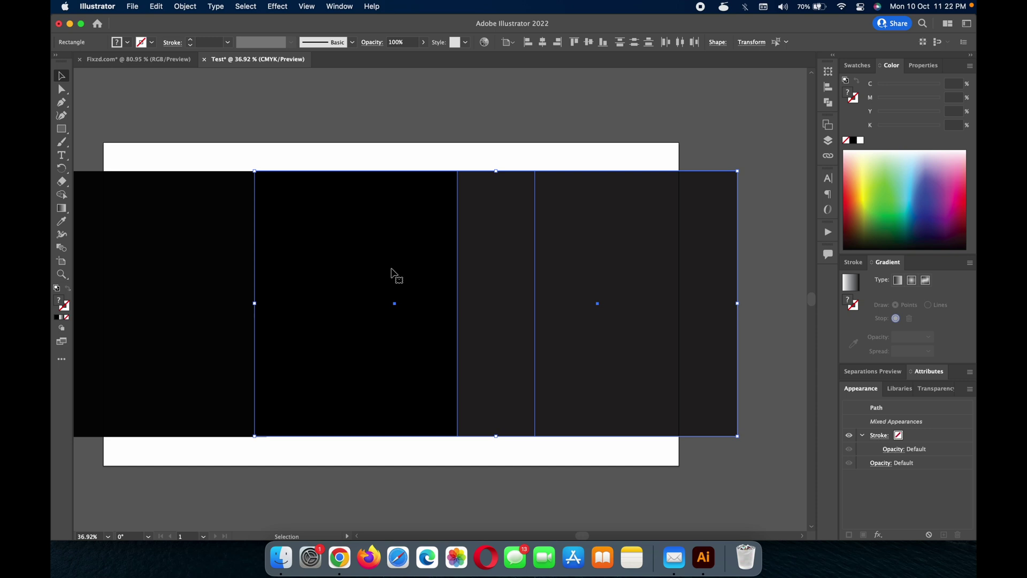
scroll(393, 274, down, 1)
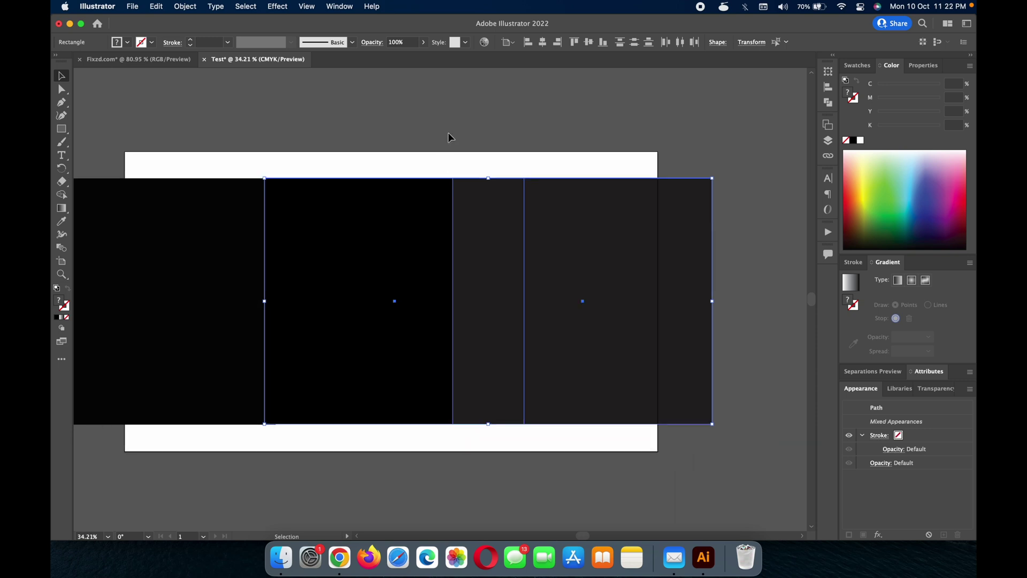
click(389, 245)
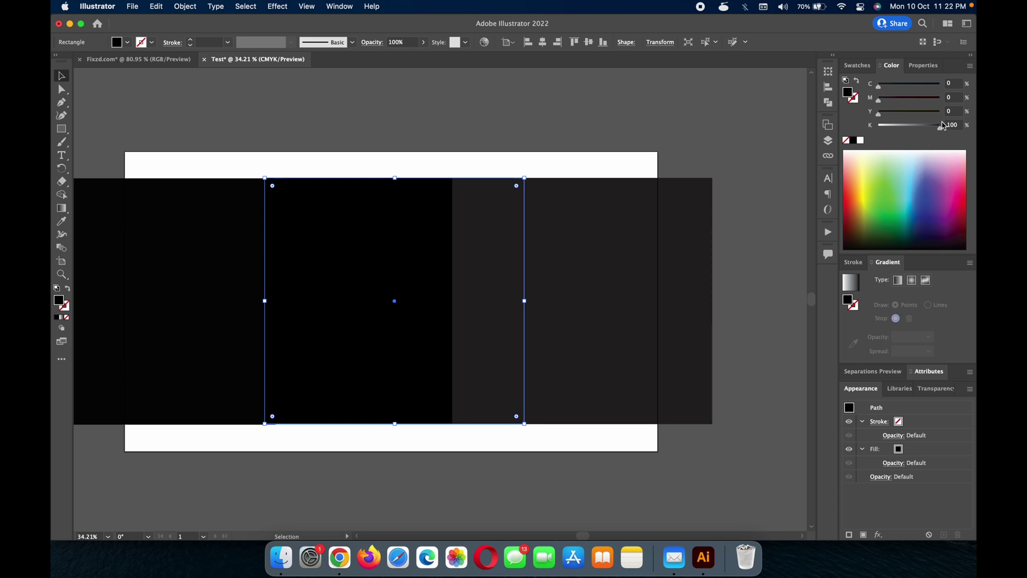
click(596, 257)
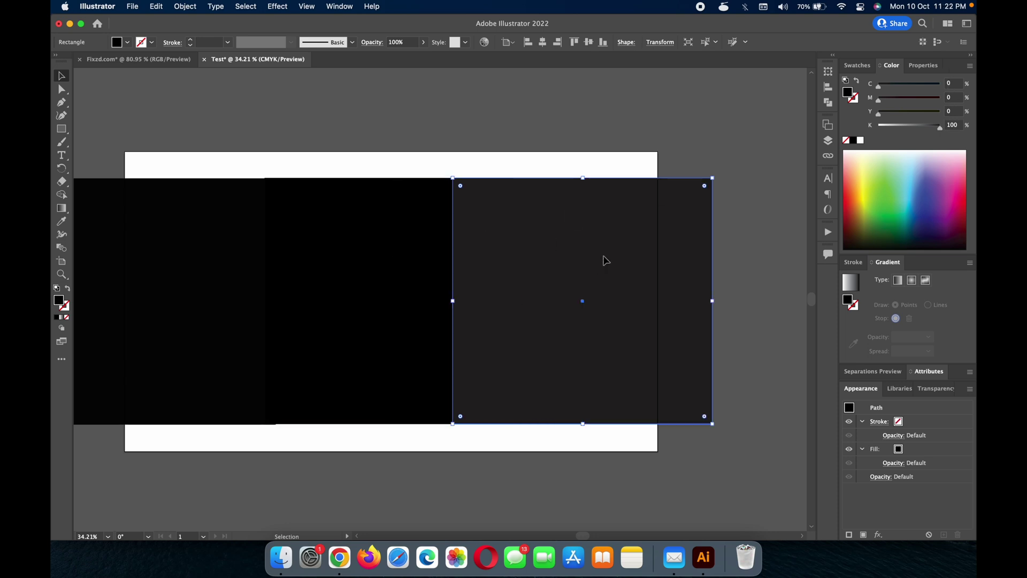
click(372, 284)
shift+click(153, 279)
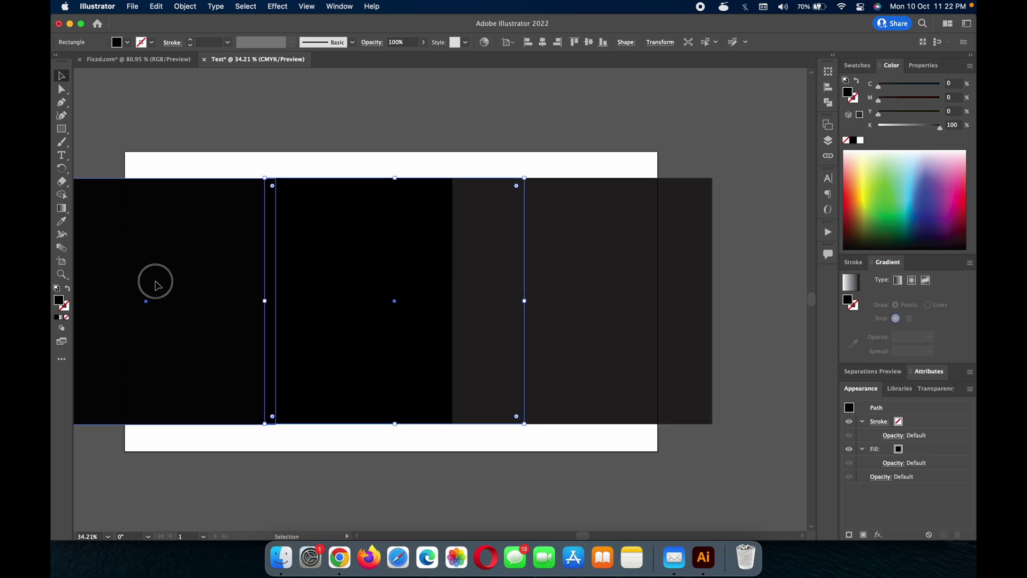
click(411, 242)
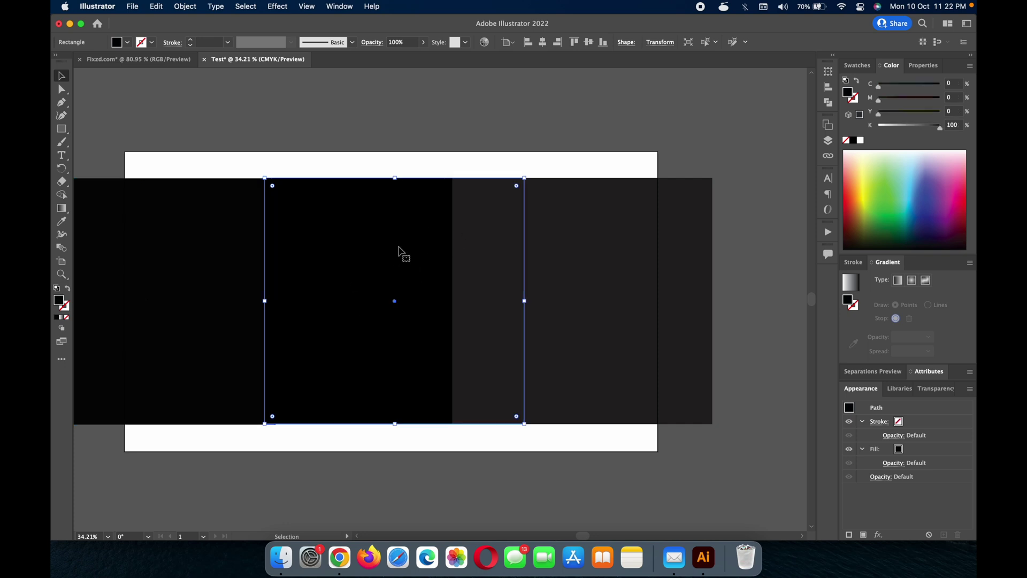
scroll(401, 252, left, 2)
scroll(401, 252, down, 1)
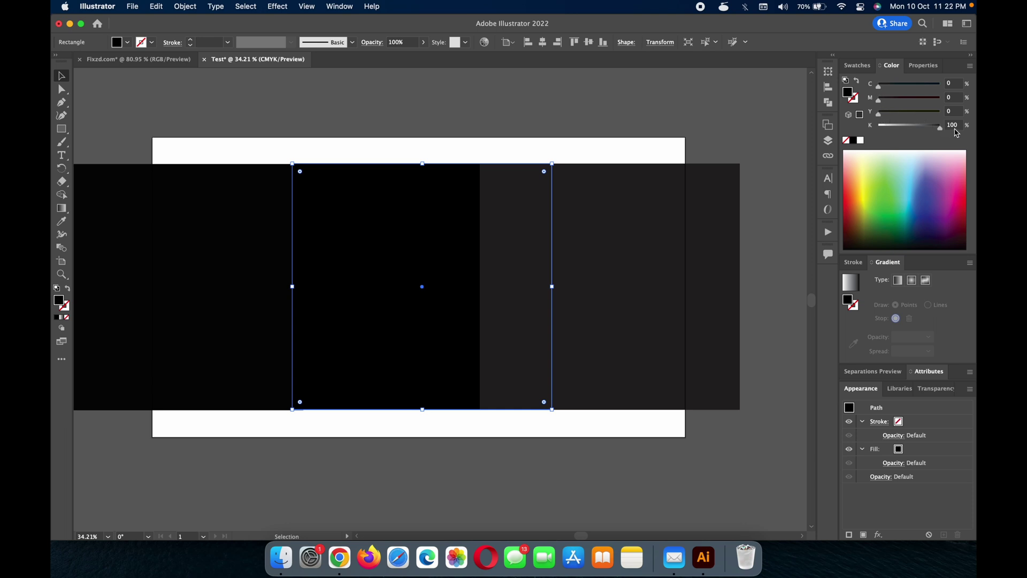
click(155, 217)
Show the Color panel in RGB, set the left box's red to 0, and compare the others.
scroll(273, 238, left, 2)
scroll(273, 238, down, 1)
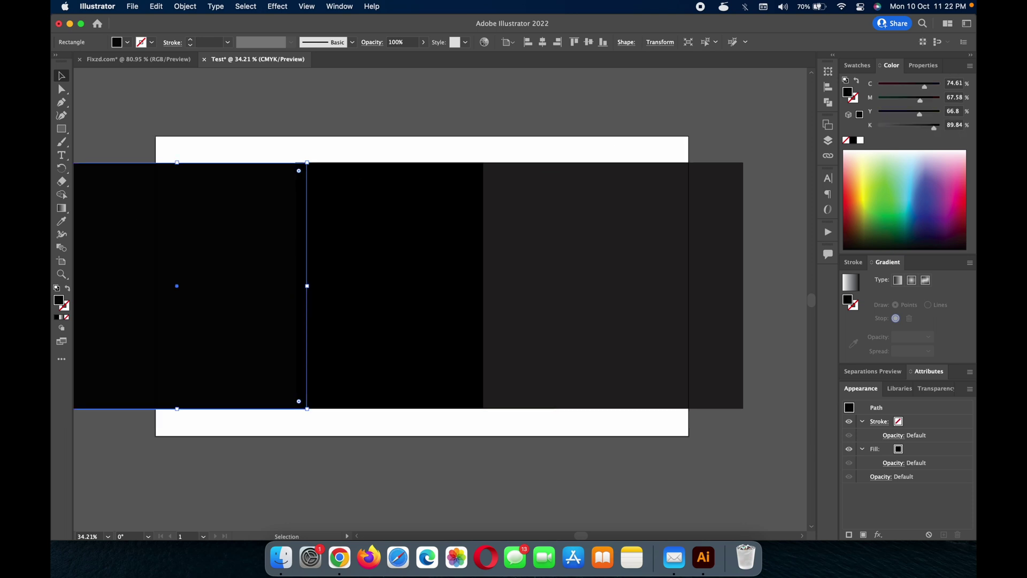
scroll(297, 230, right, 2)
scroll(297, 230, up, 2)
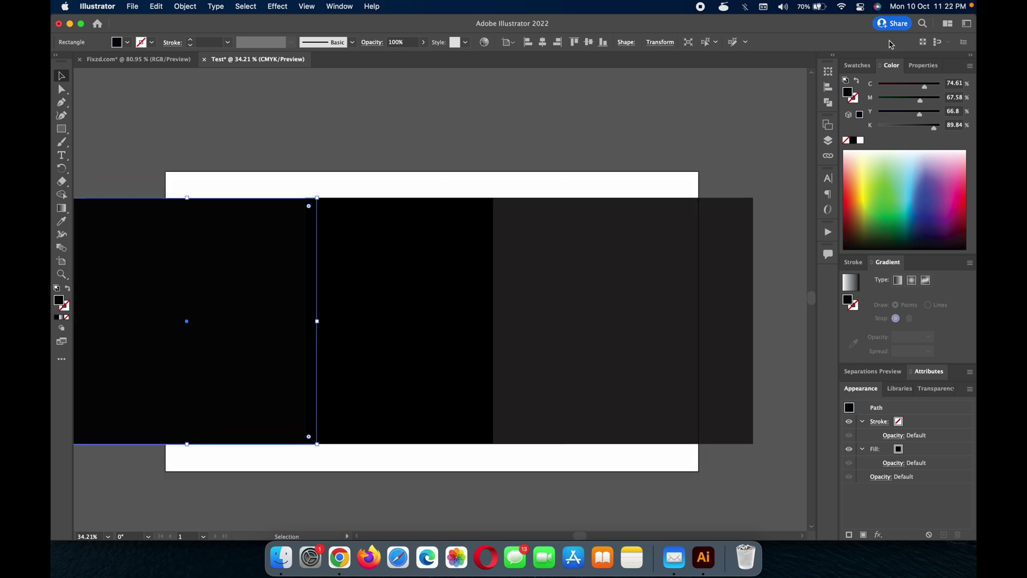
click(970, 65)
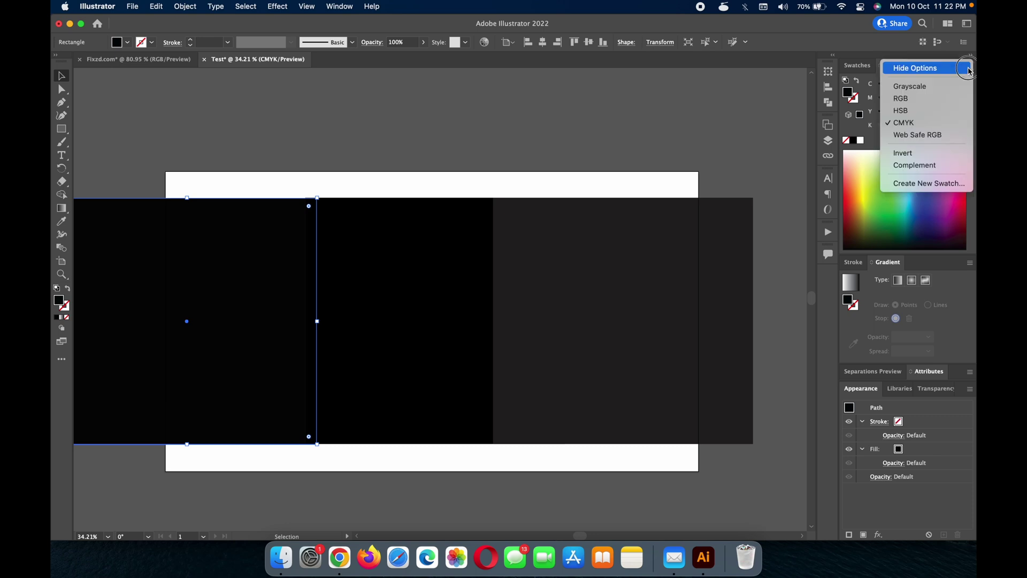
click(930, 102)
drag(879, 87, 724, 119)
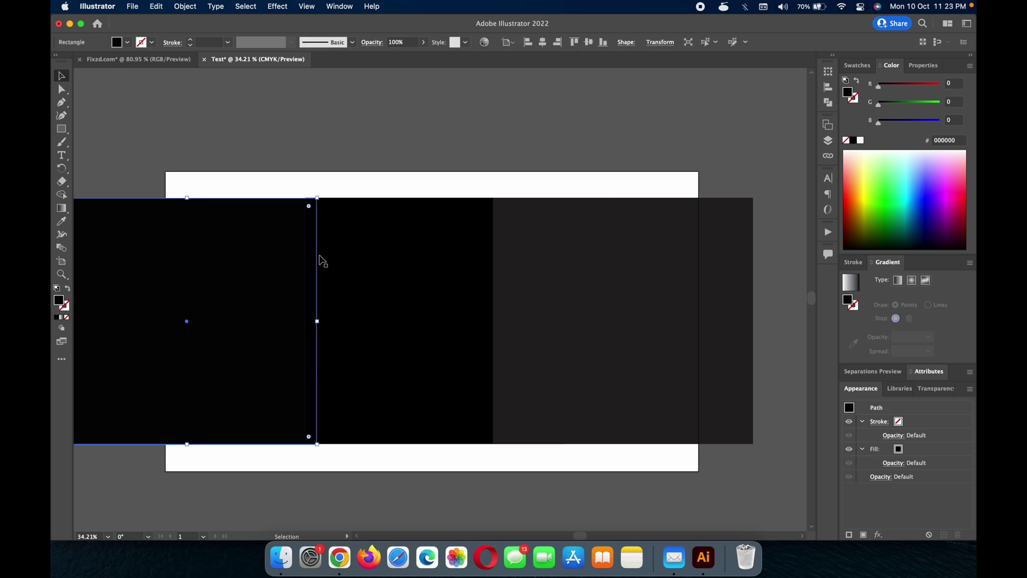
click(390, 286)
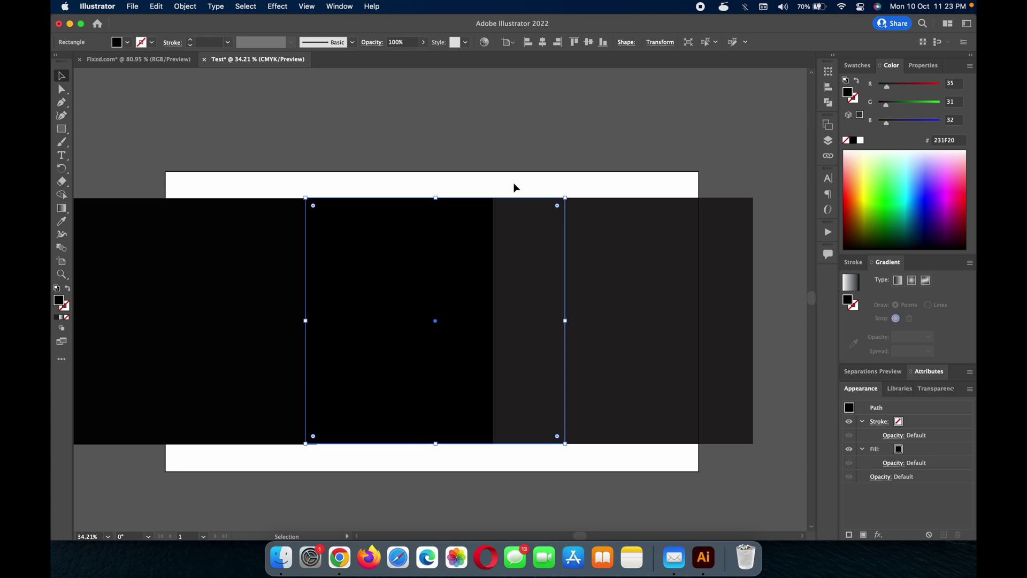
click(632, 272)
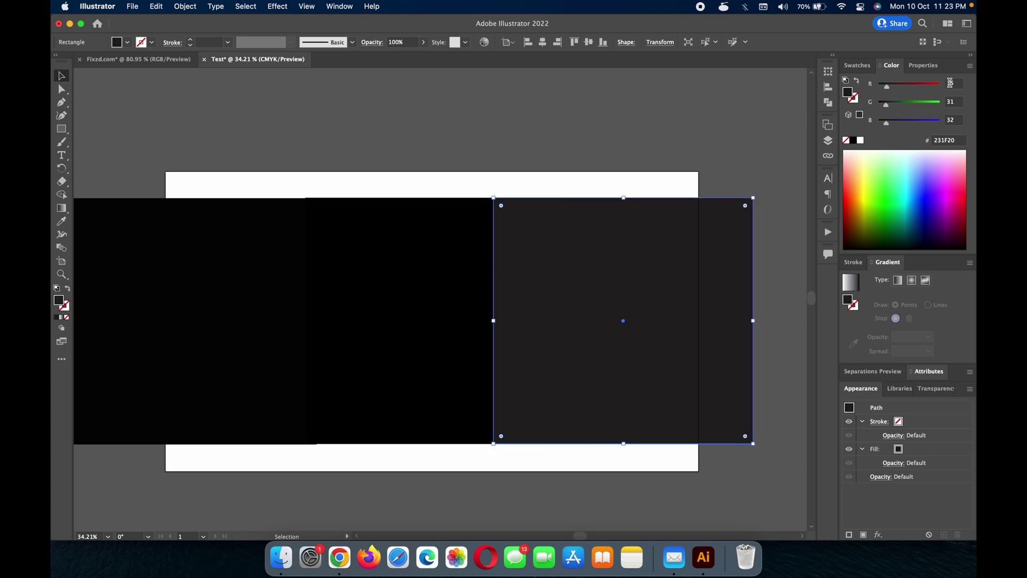
click(436, 306)
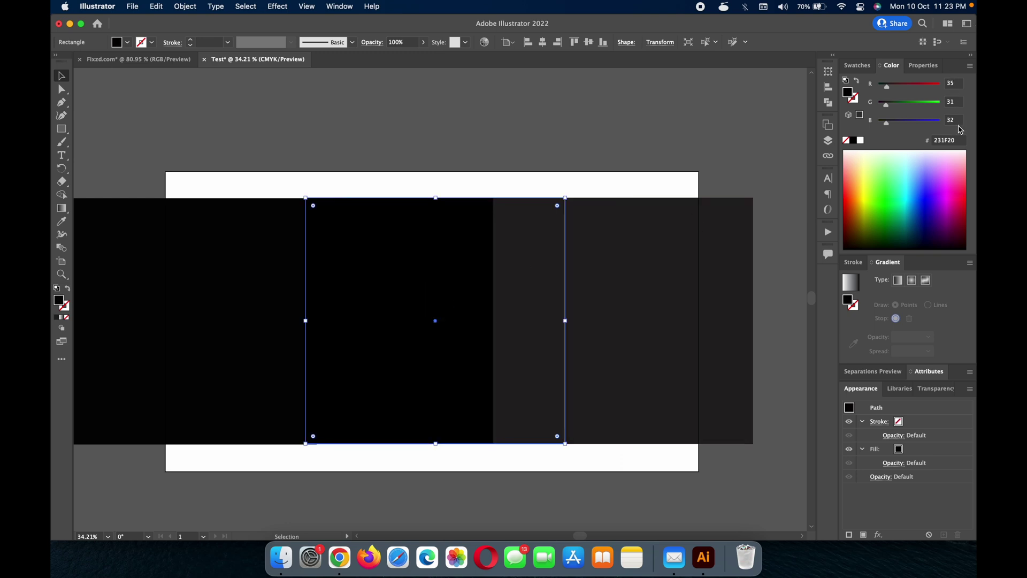
Switch the Color panel back to CMYK and read the right box (C69.53 M67.19 Y63.67 K73.83).
click(970, 71)
click(927, 123)
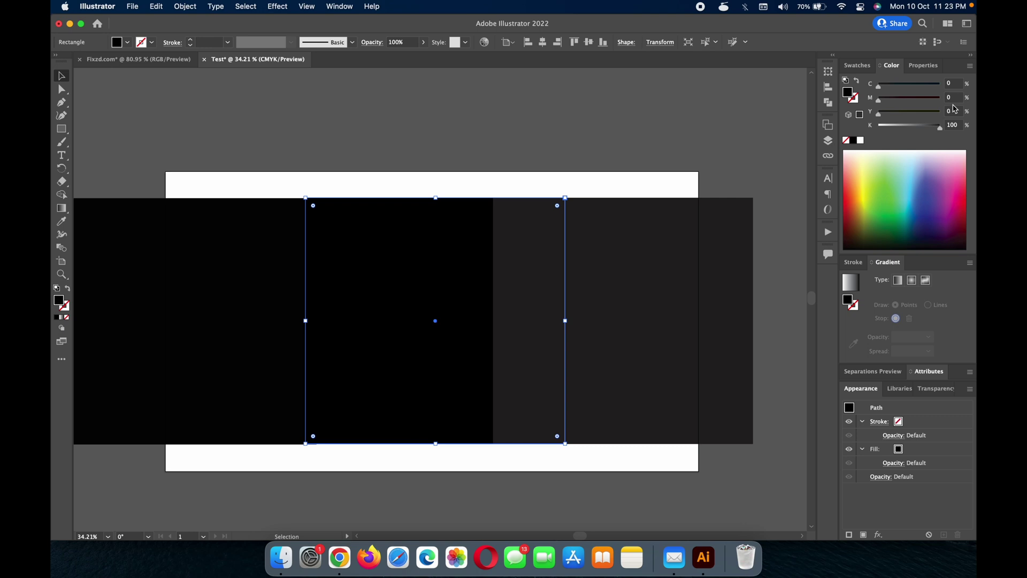
click(684, 257)
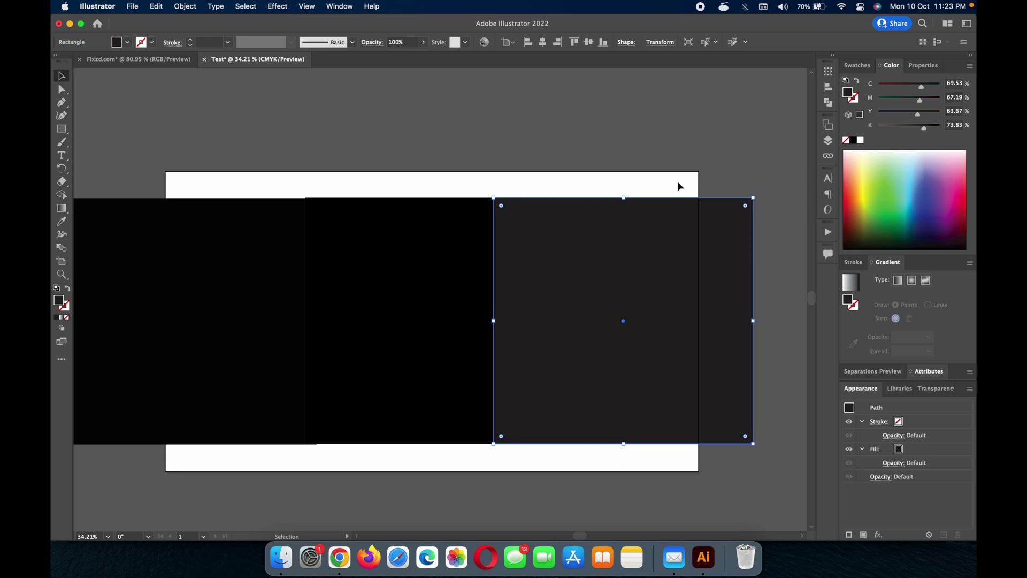
scroll(340, 196, down, 2)
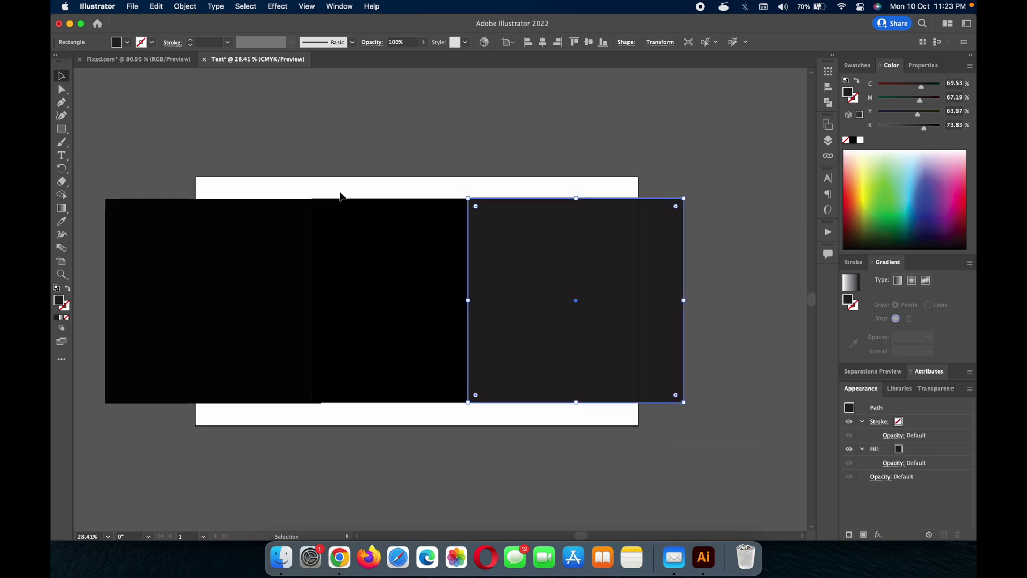
scroll(351, 211, up, 1)
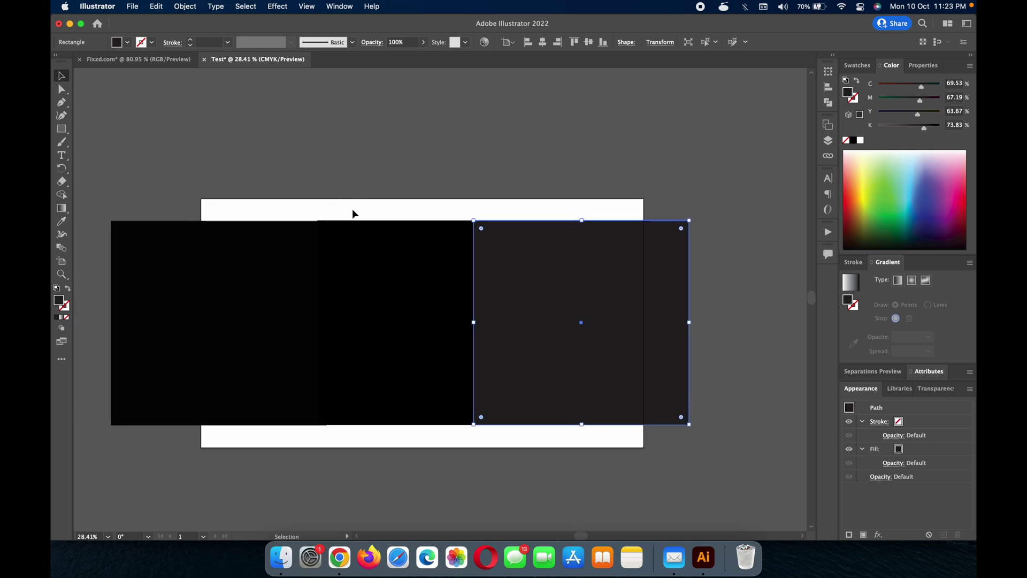
click(133, 7)
mouse_move(229, 301)
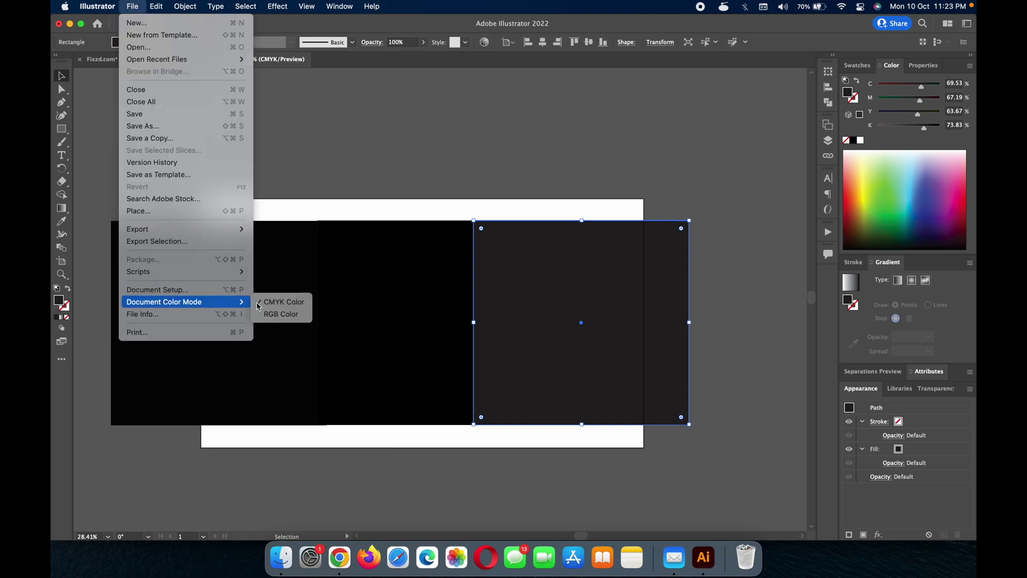
click(271, 315)
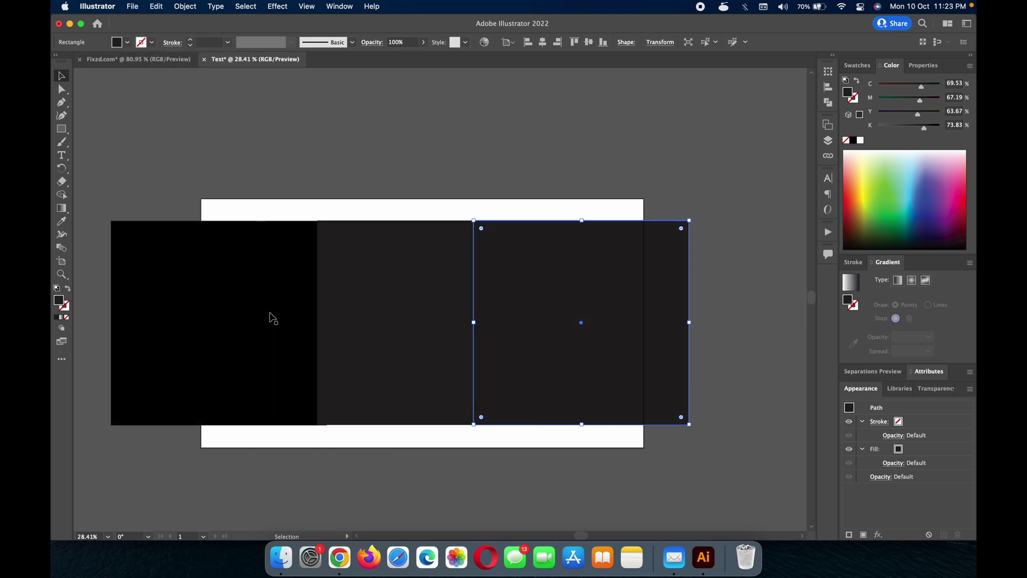
click(406, 324)
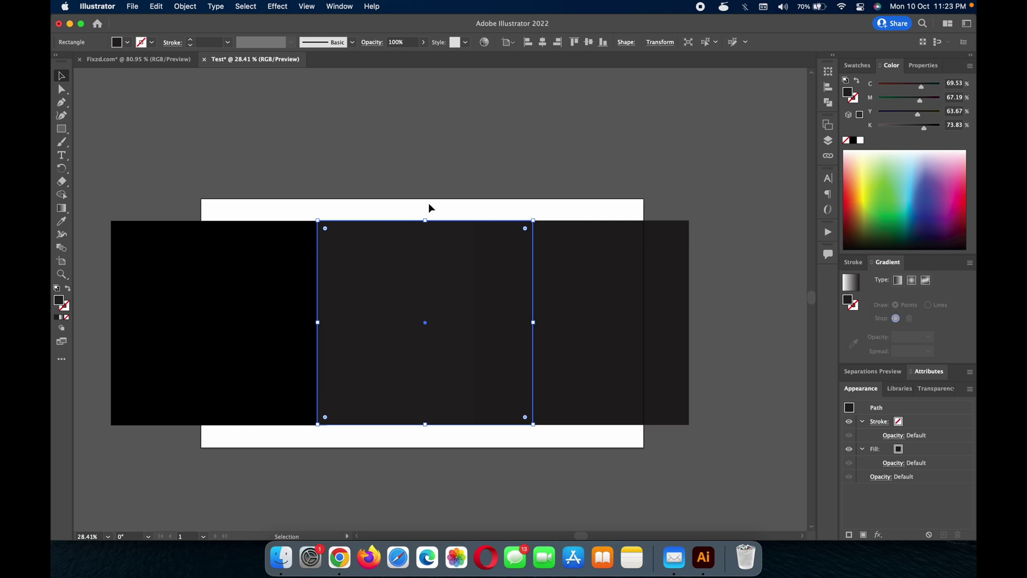
click(492, 185)
click(428, 261)
click(275, 333)
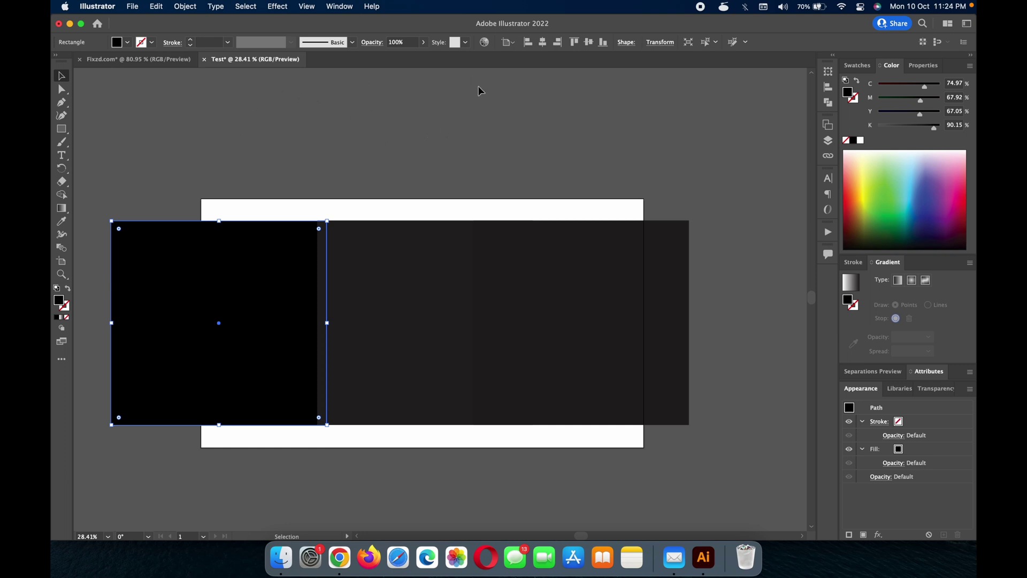
click(361, 284)
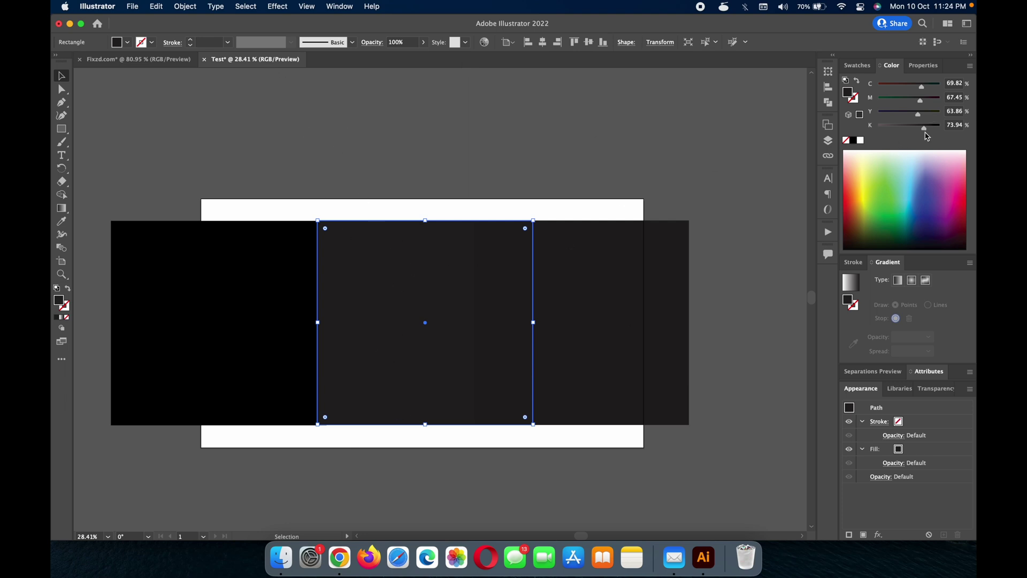
Set the middle rectangle's K to 100 and drag the right rectangle further right.
drag(924, 128, 717, 84)
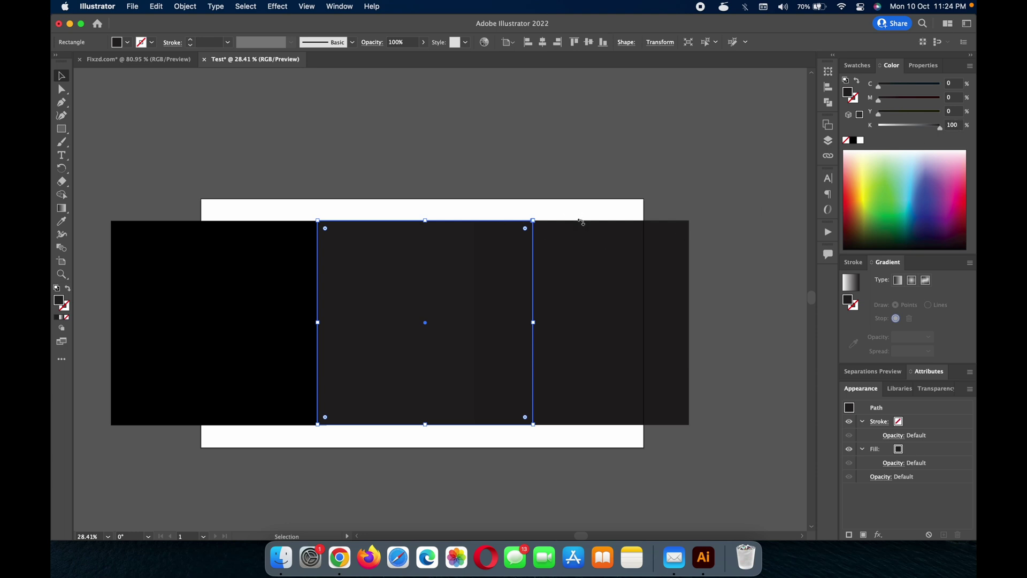
drag(573, 313, 635, 319)
click(468, 323)
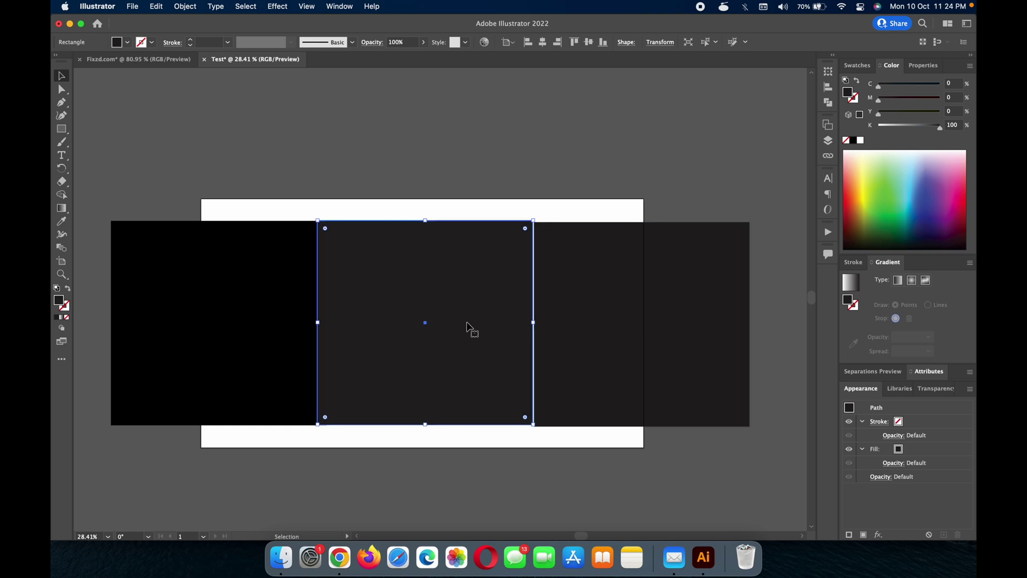
click(447, 179)
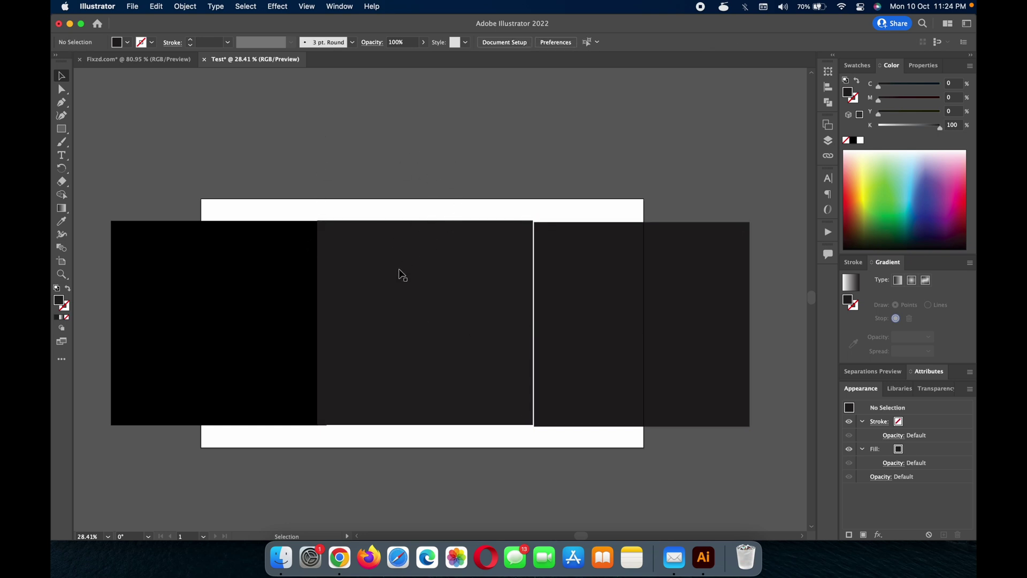
click(372, 248)
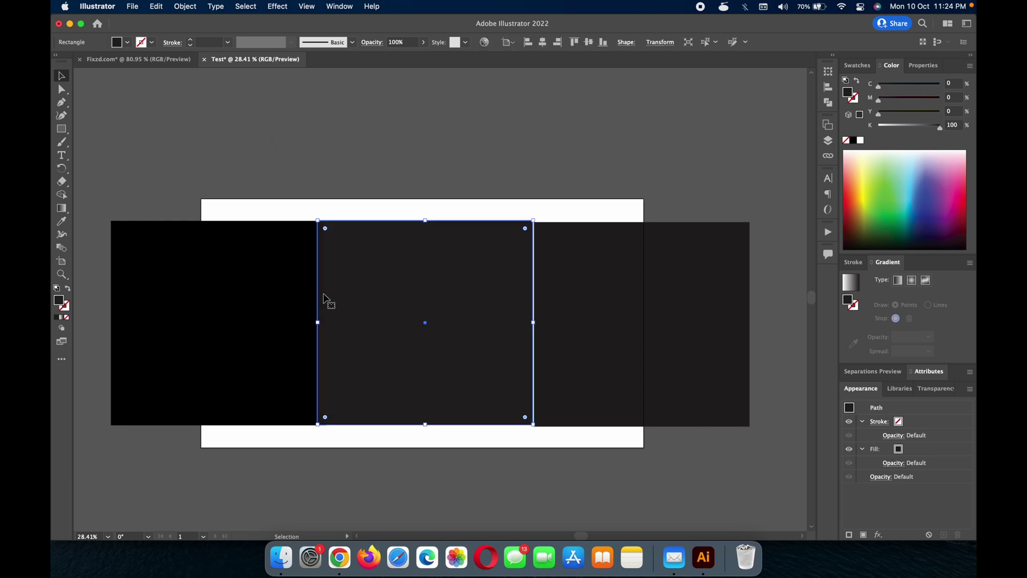
Convert the Test document to CMYK Color via File > Document Color Mode.
click(132, 7)
mouse_move(203, 303)
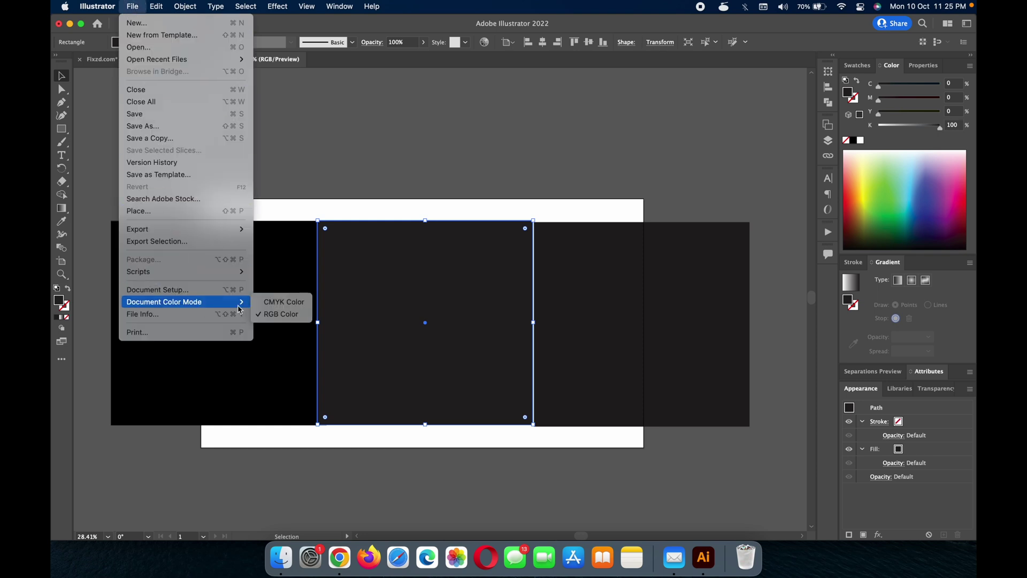
click(271, 302)
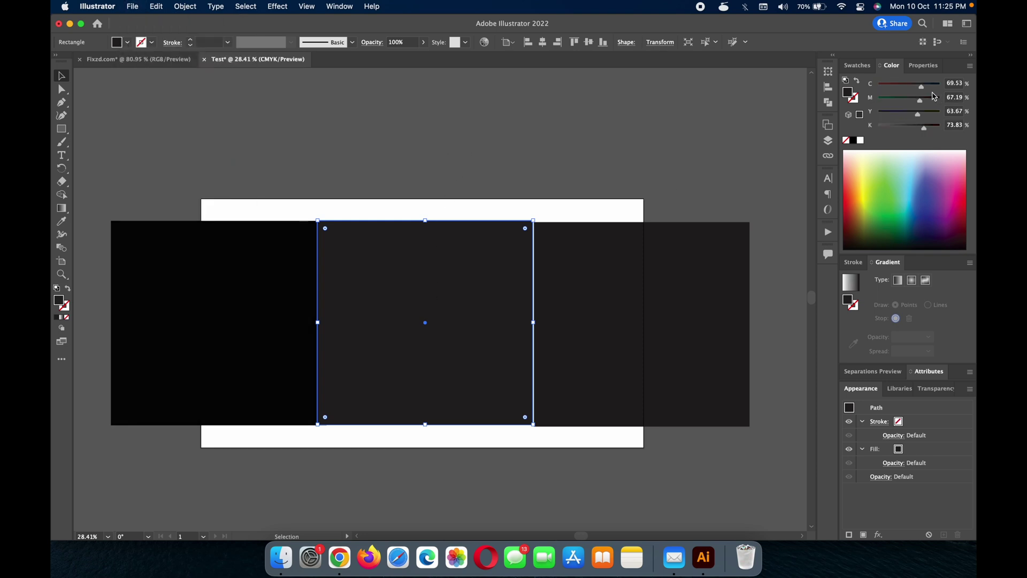
Set Test's middle rectangle to C0 M0 Y0 K100, then switch to the Fixzd.com document.
drag(922, 87, 838, 115)
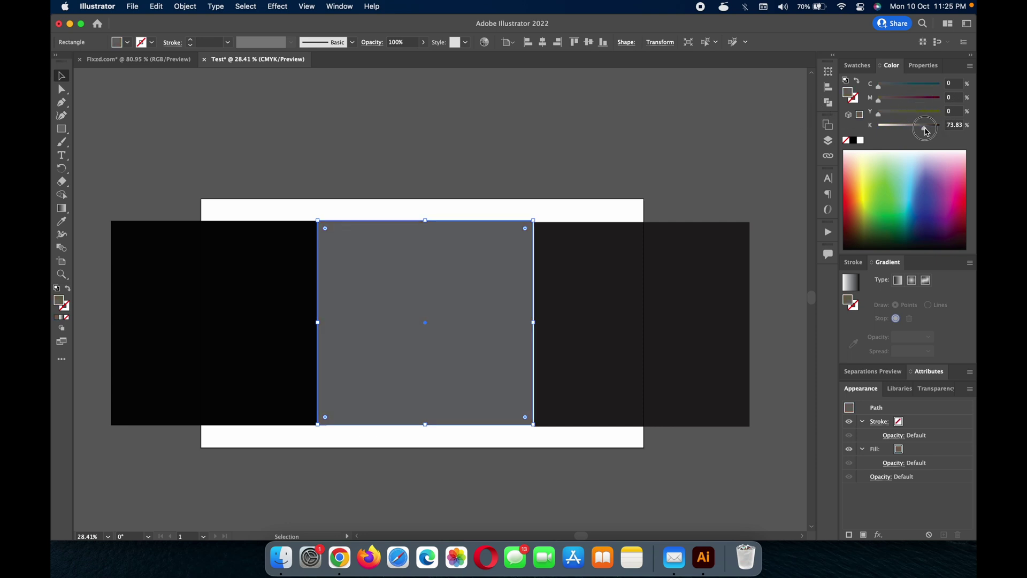
drag(924, 128, 940, 128)
click(534, 171)
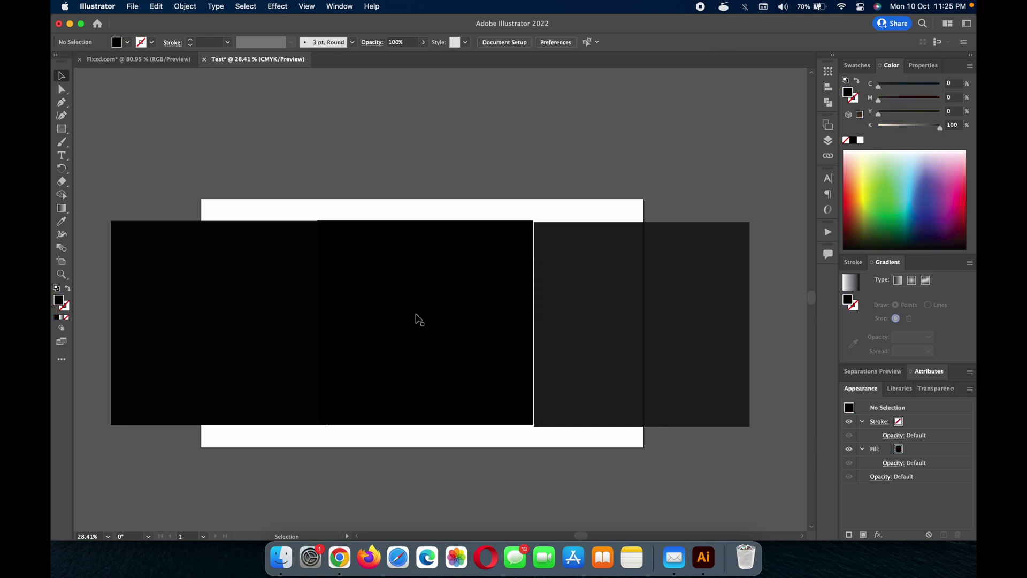
click(164, 67)
Enter the black-box group and its clip group to select the CMYK Rich Black box.
click(433, 254)
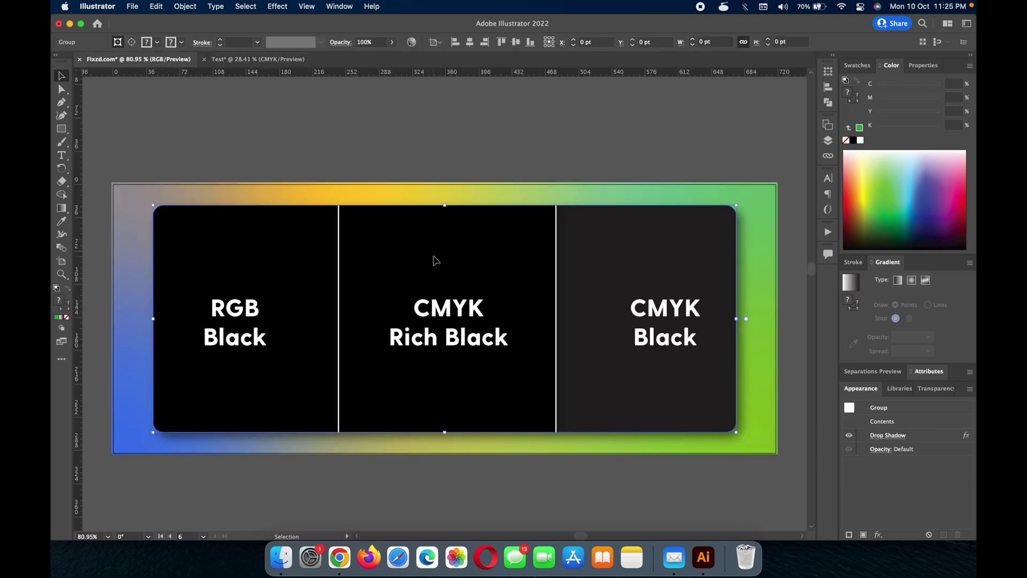
double_click(490, 247)
click(491, 247)
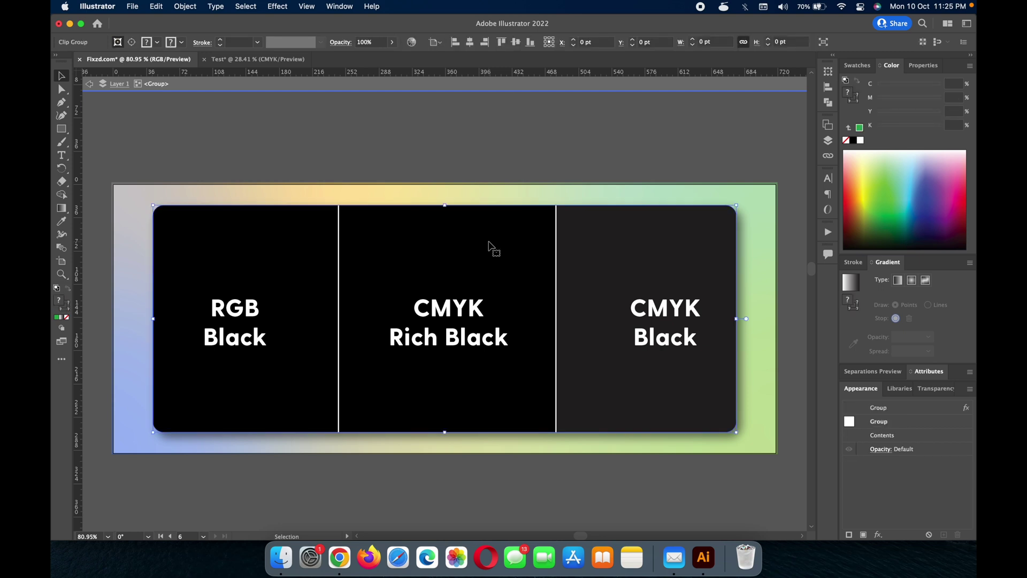
double_click(491, 247)
click(491, 248)
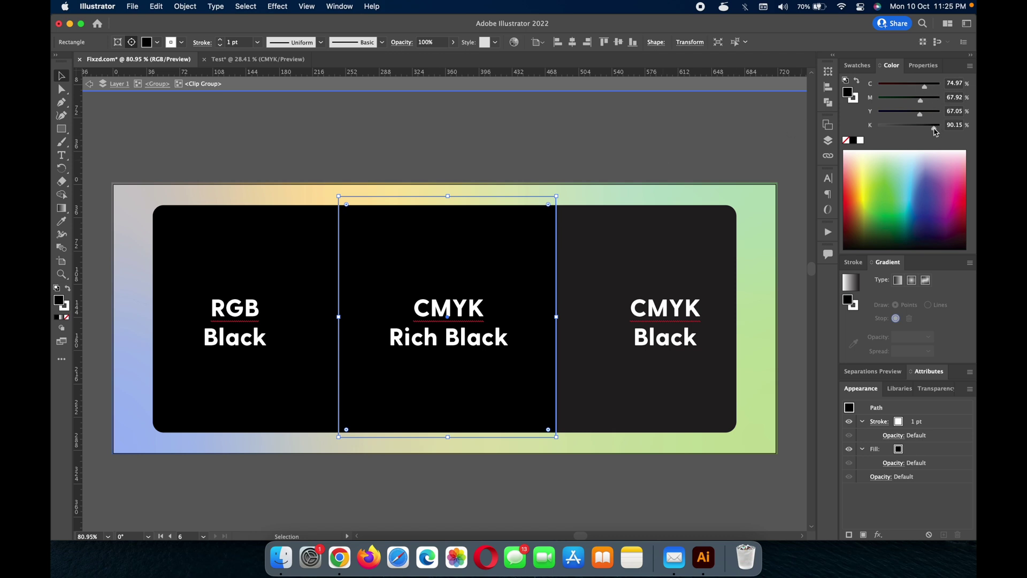
Fill the box with C60 M60 Y60 K100 rich black and exit isolation mode.
drag(936, 132, 949, 134)
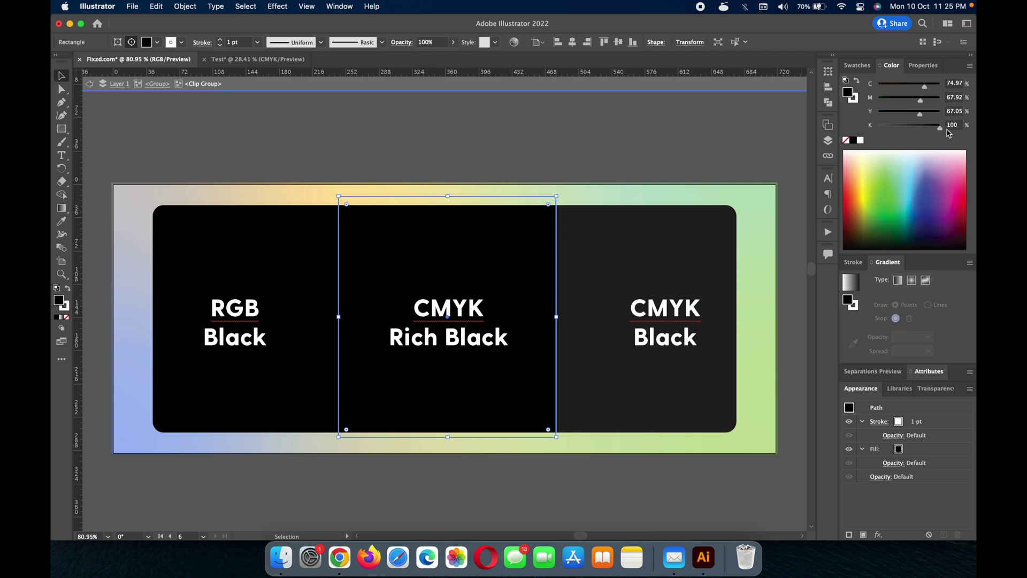
click(954, 84)
text(60)
click(958, 97)
text(6)
click(953, 112)
text(60)
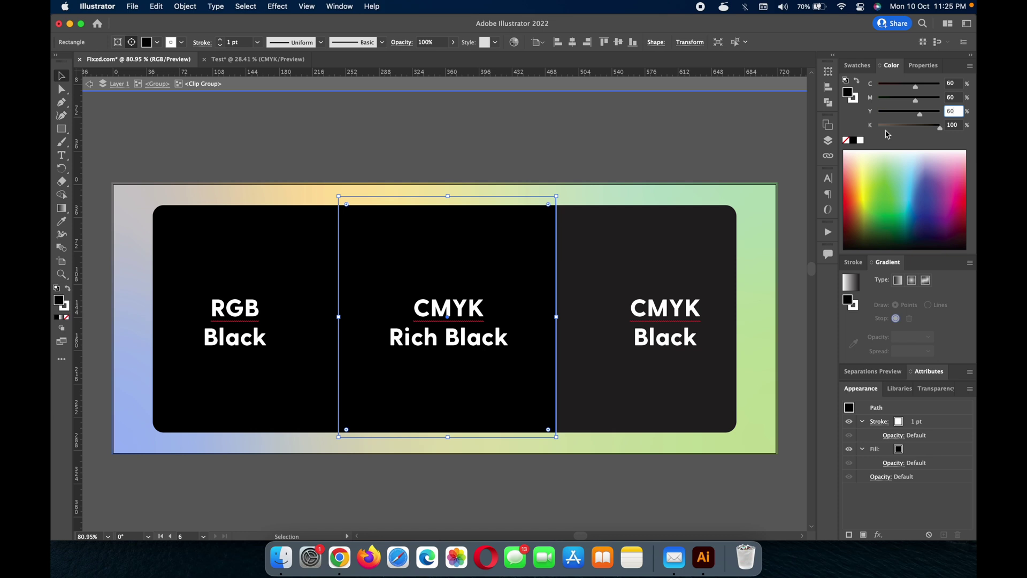
click(653, 175)
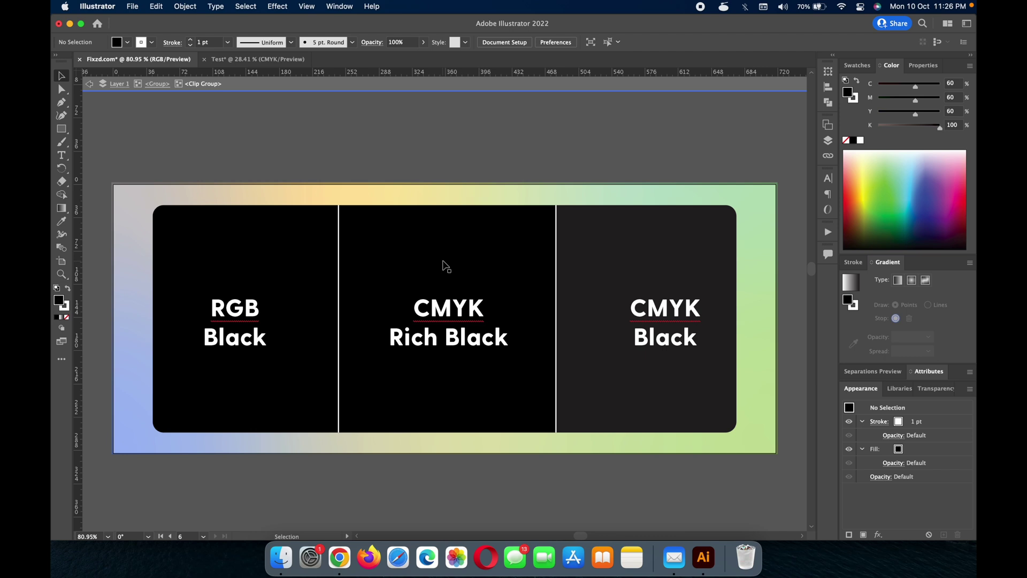
double_click(475, 138)
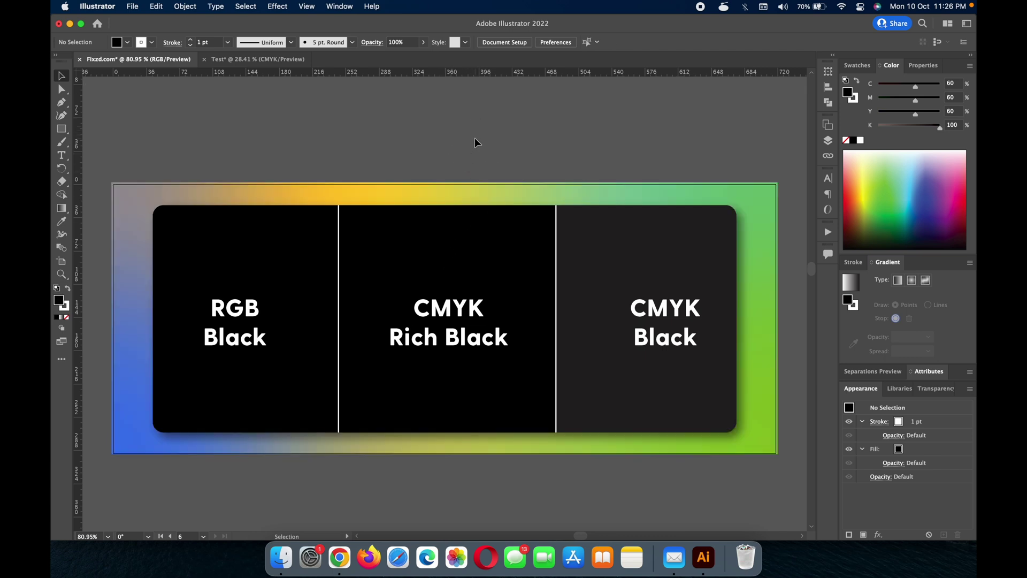
Convert Fixzd.com to CMYK Color, then check the middle rich black box in isolation.
click(133, 7)
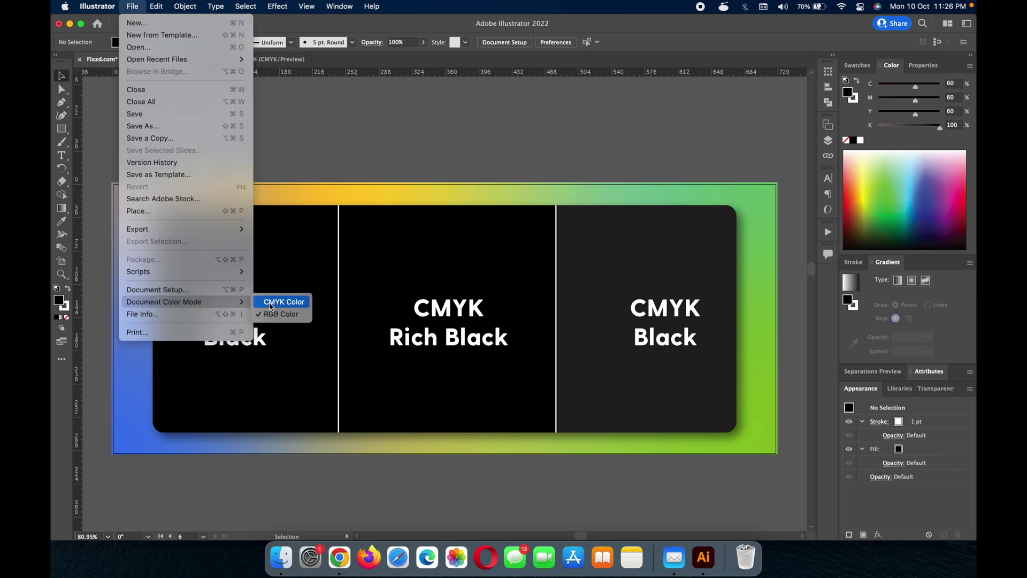
click(269, 303)
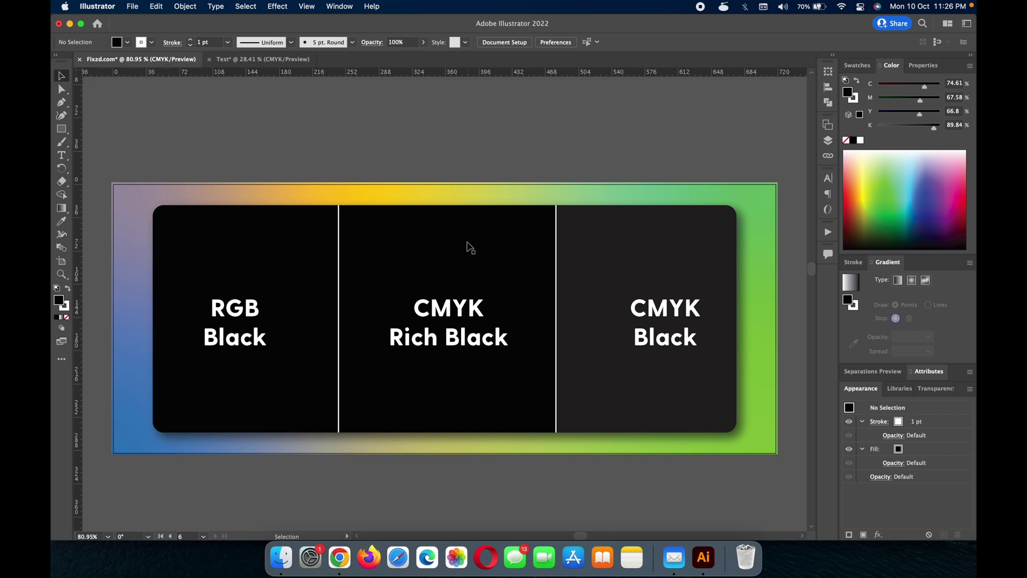
click(444, 256)
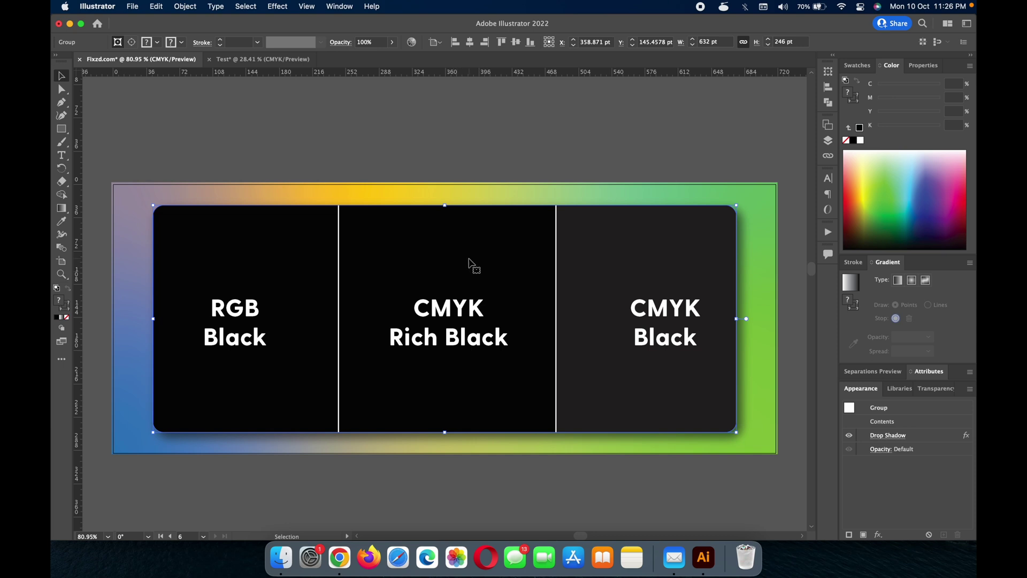
double_click(469, 263)
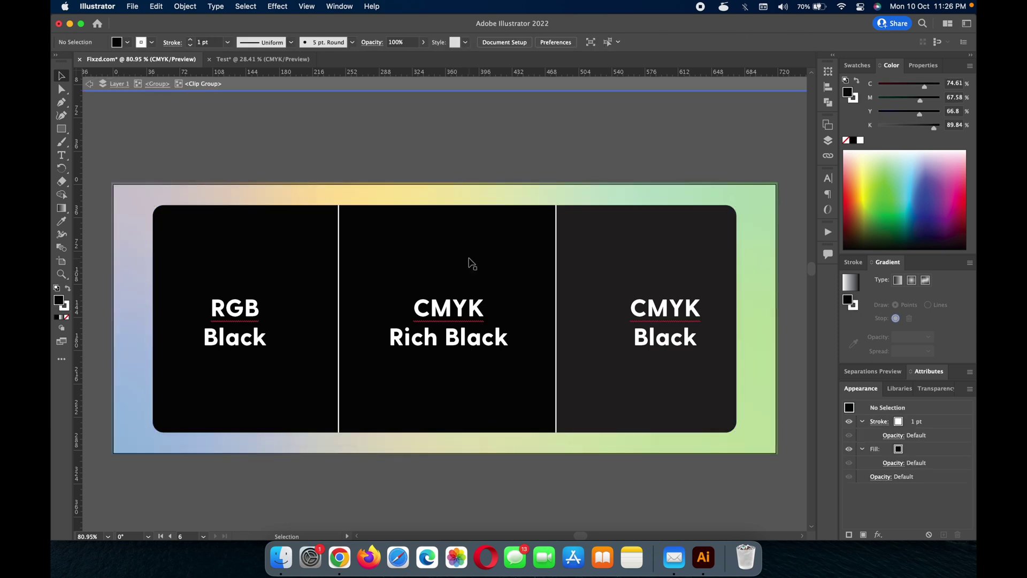
double_click(470, 263)
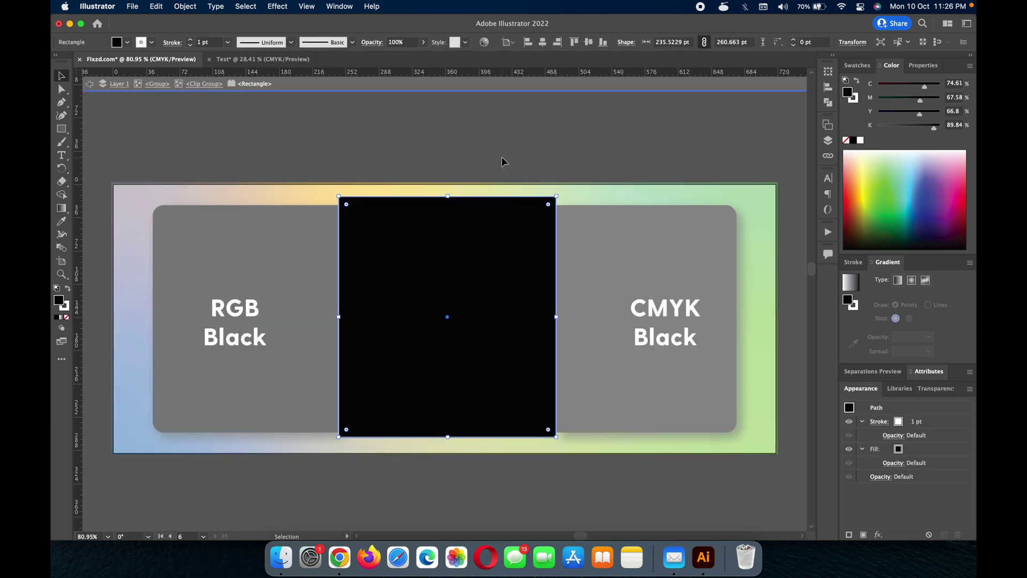
double_click(501, 162)
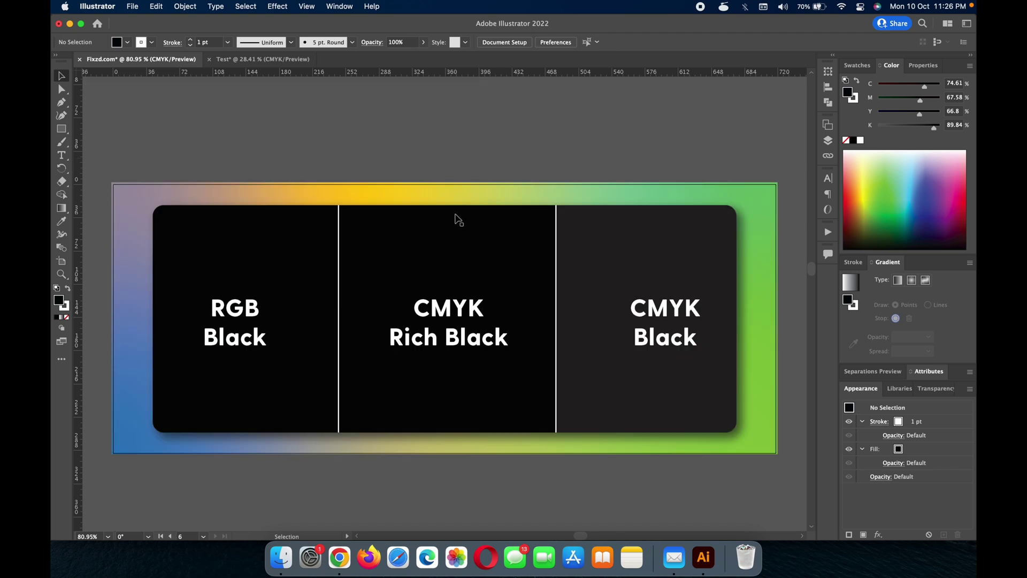